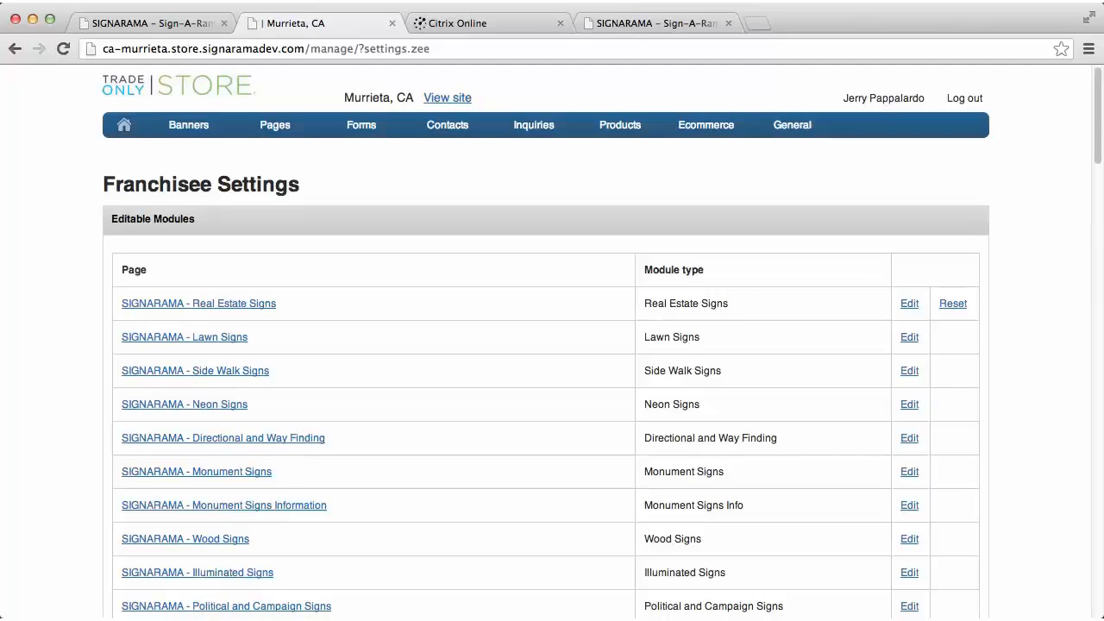
- Open the attributes of the "Outdoor Signs Help to Grow Your Business" page from the site's list of pages
mouse_move(290, 131)
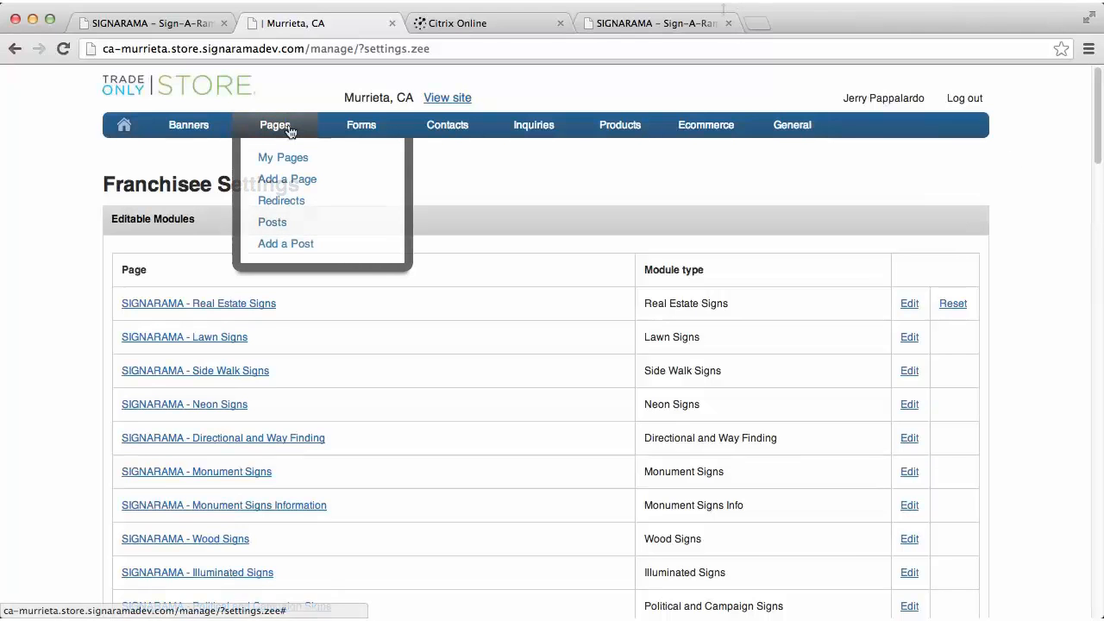
left_click(288, 161)
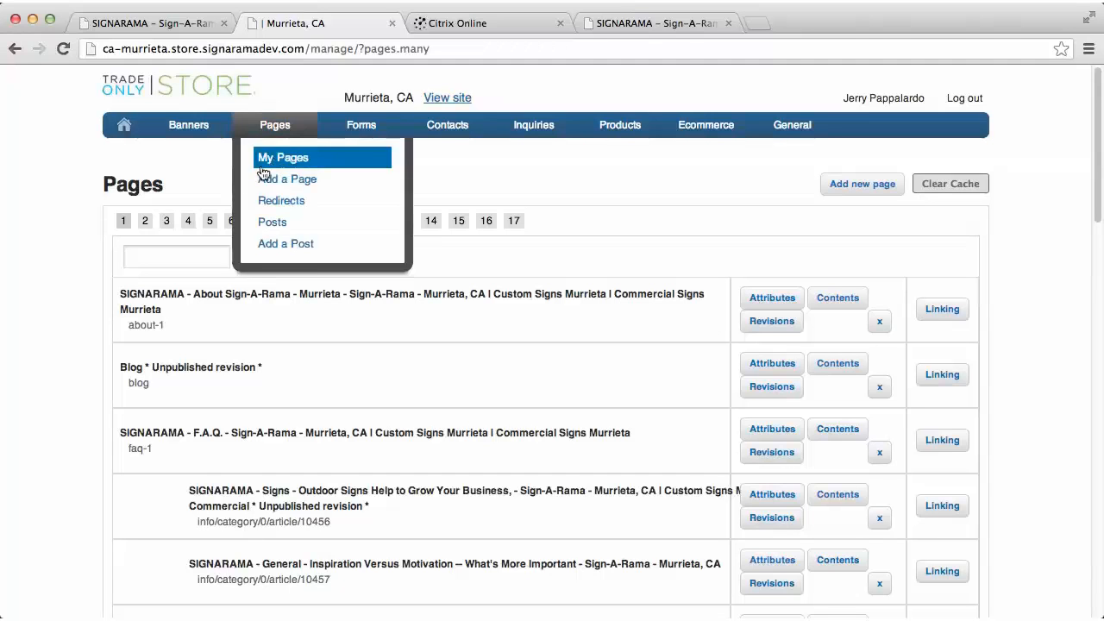
scroll(438, 335, "down", 3)
scroll(438, 335, "down", 2)
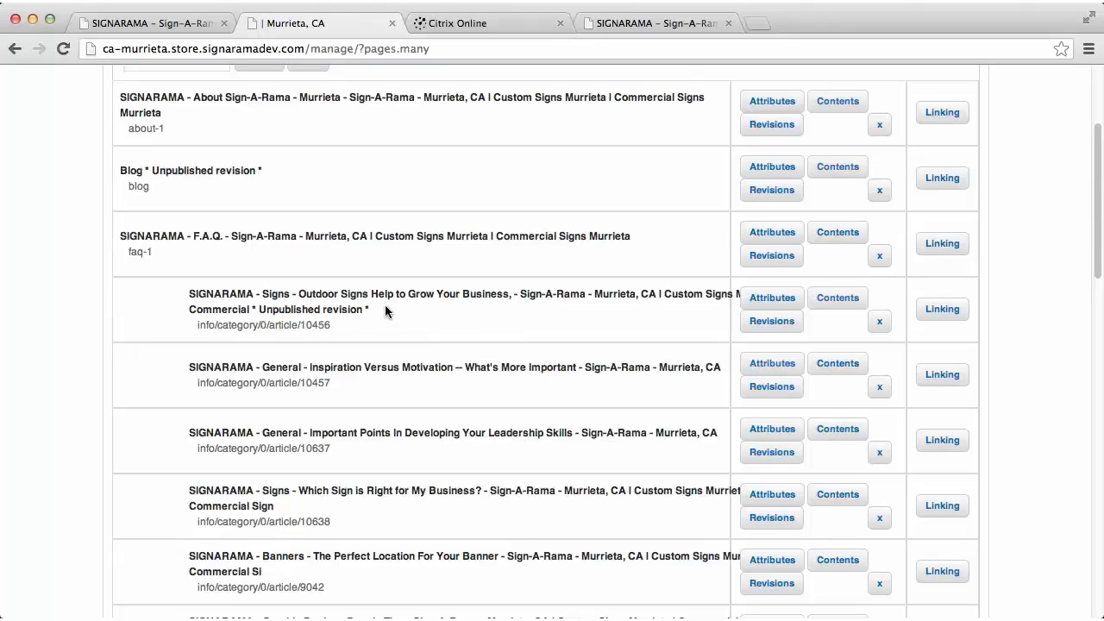
left_click(772, 300)
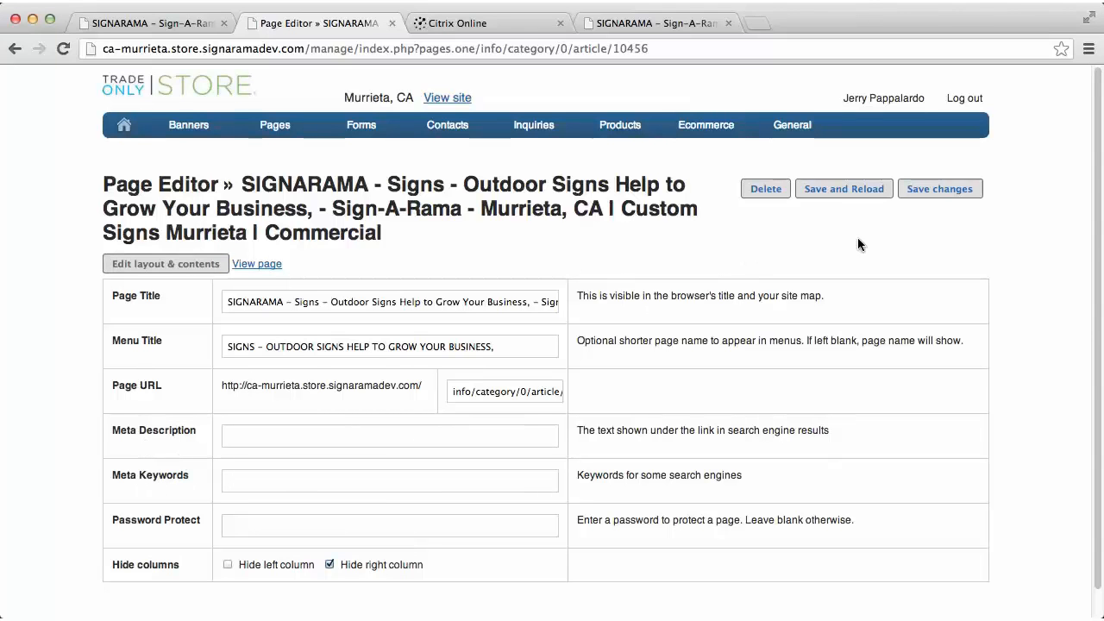
- Open the page's layout and contents for editing, dismiss the local mode notice and go to its Page text module
left_click(187, 263)
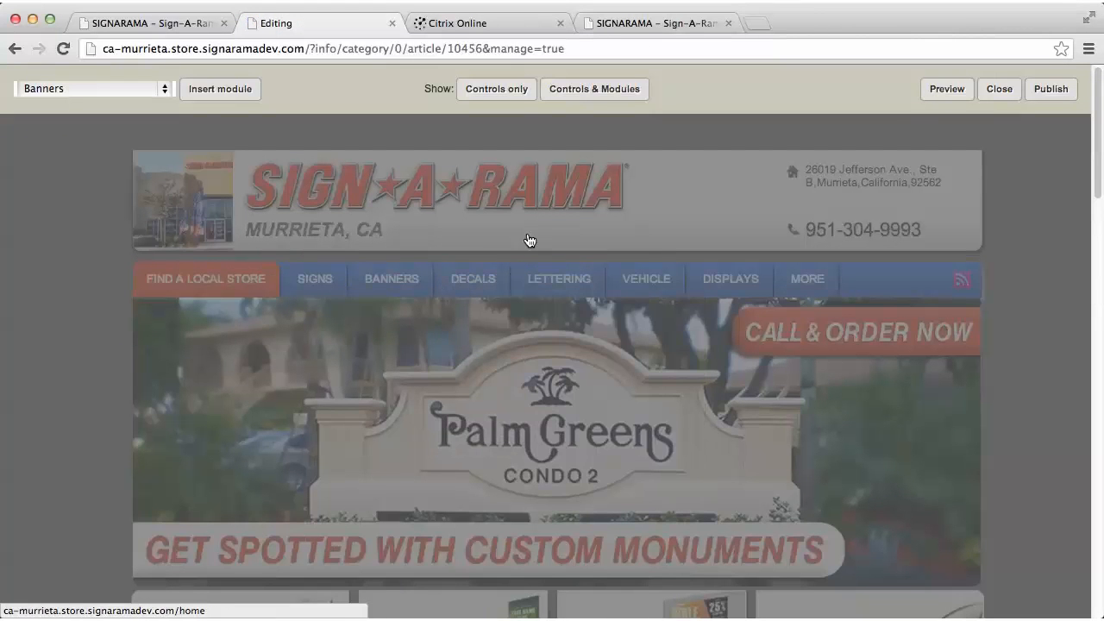
scroll(526, 242, "down", 1)
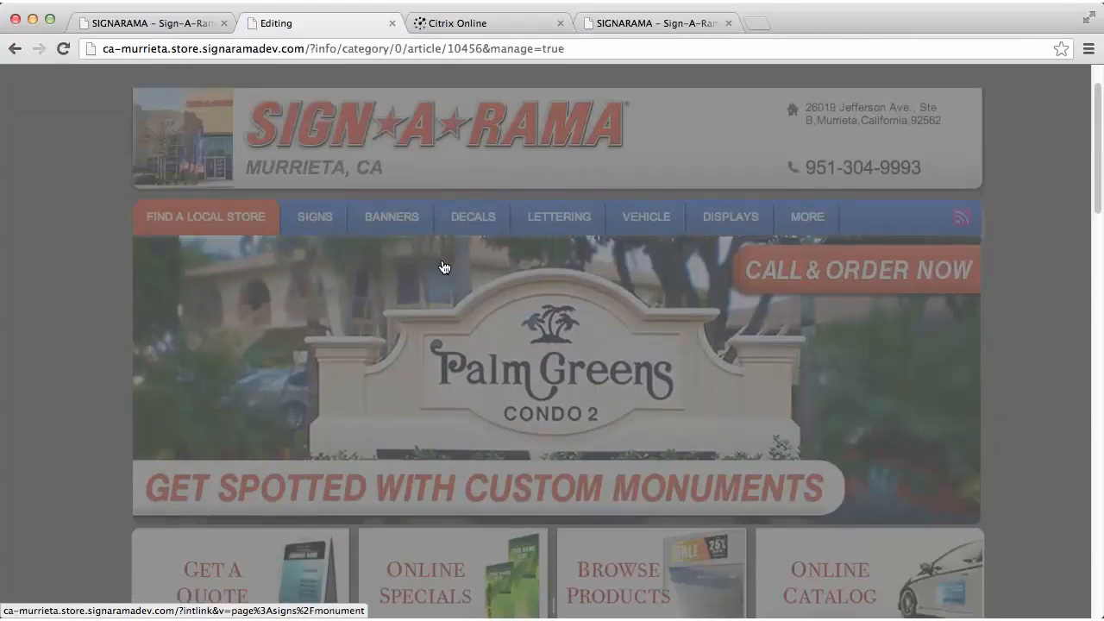
scroll(440, 274, "down", 5)
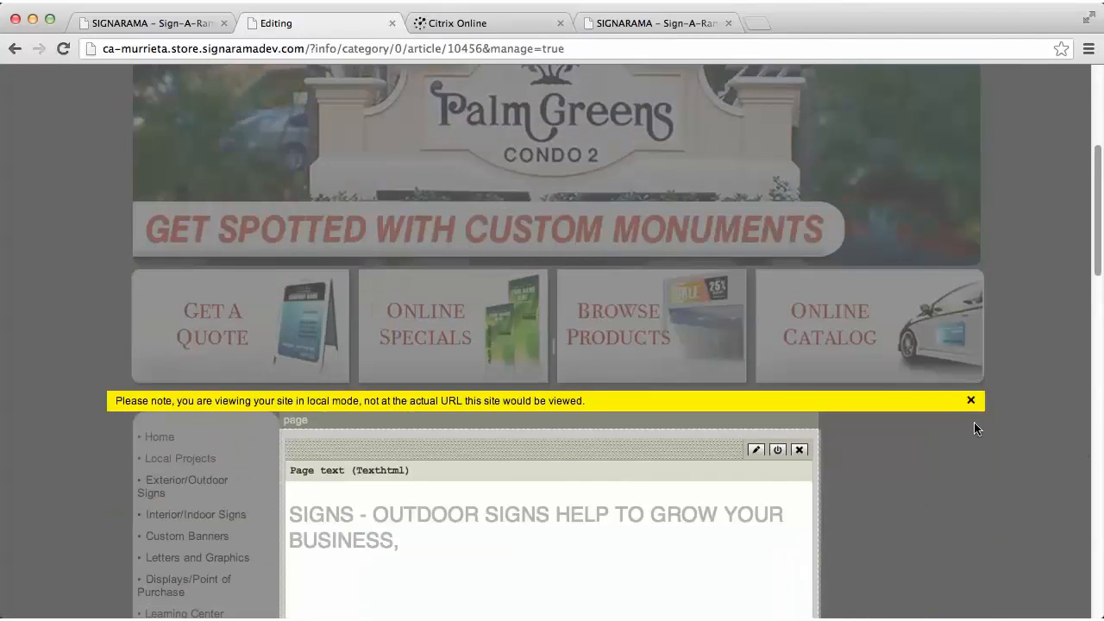
left_click(971, 401)
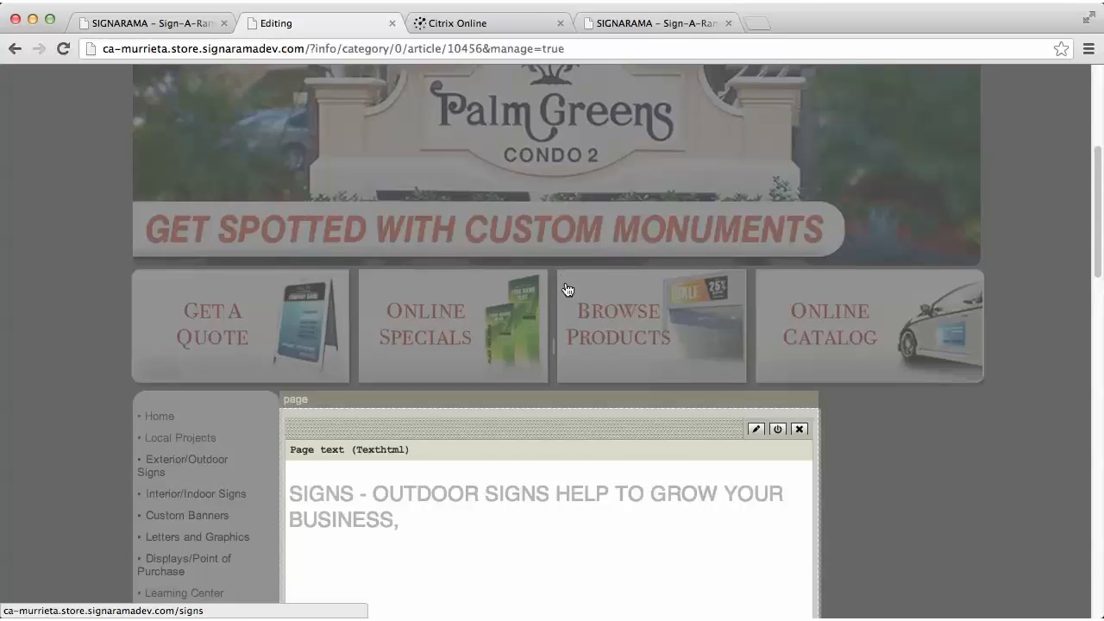
scroll(580, 332, "down", 5)
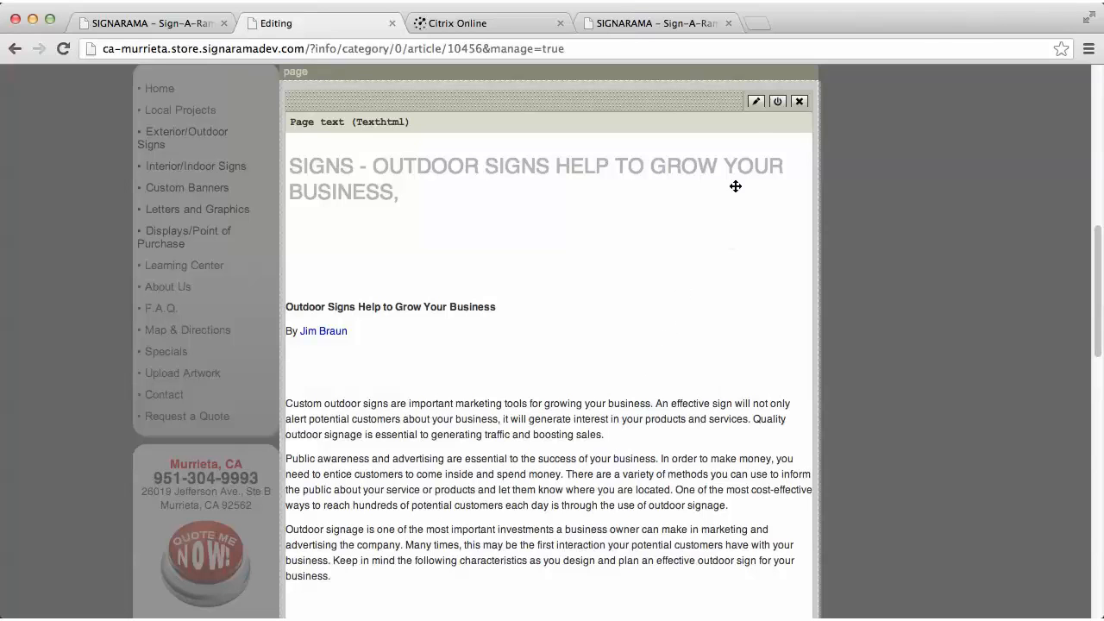
- Edit the Page text module and start inserting an image in the blank line below the heading, browsing the server's images
left_click(756, 103)
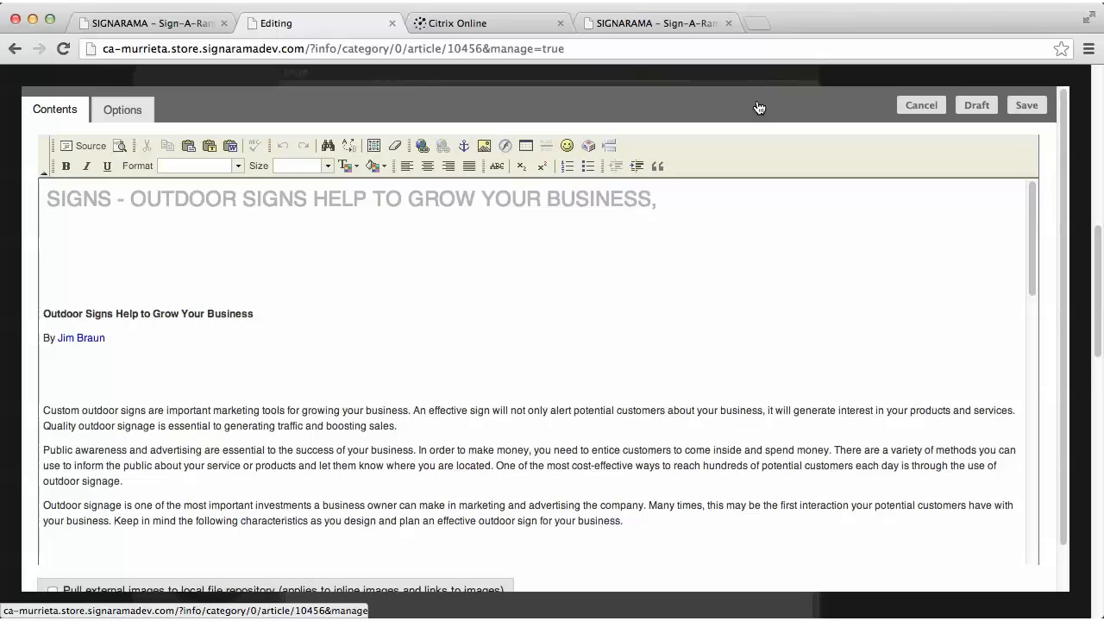
left_click(117, 256)
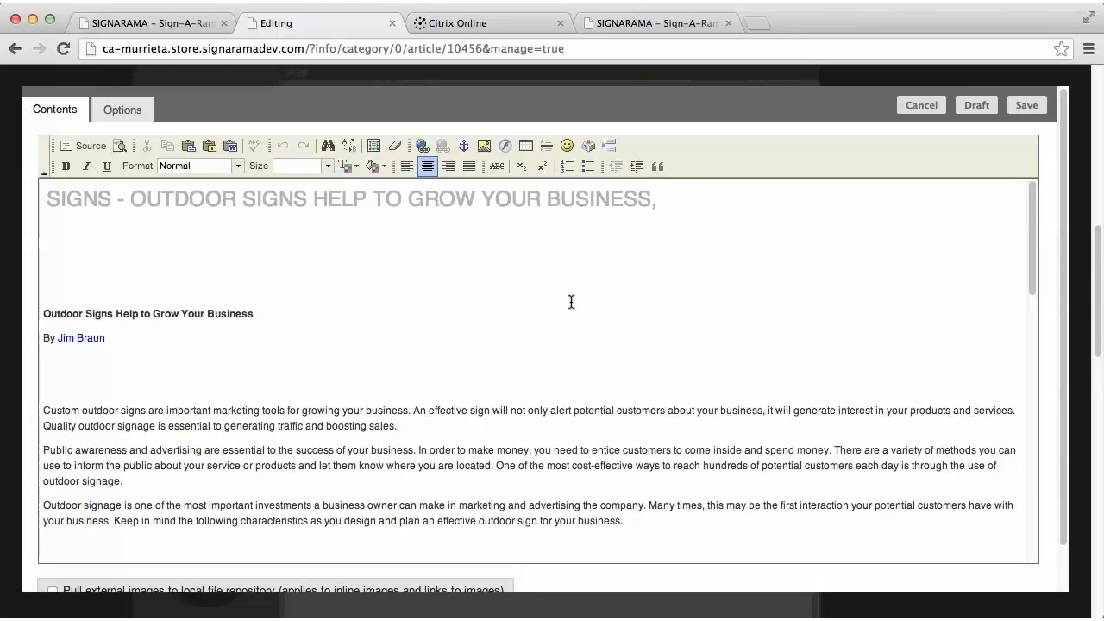
left_click(484, 147)
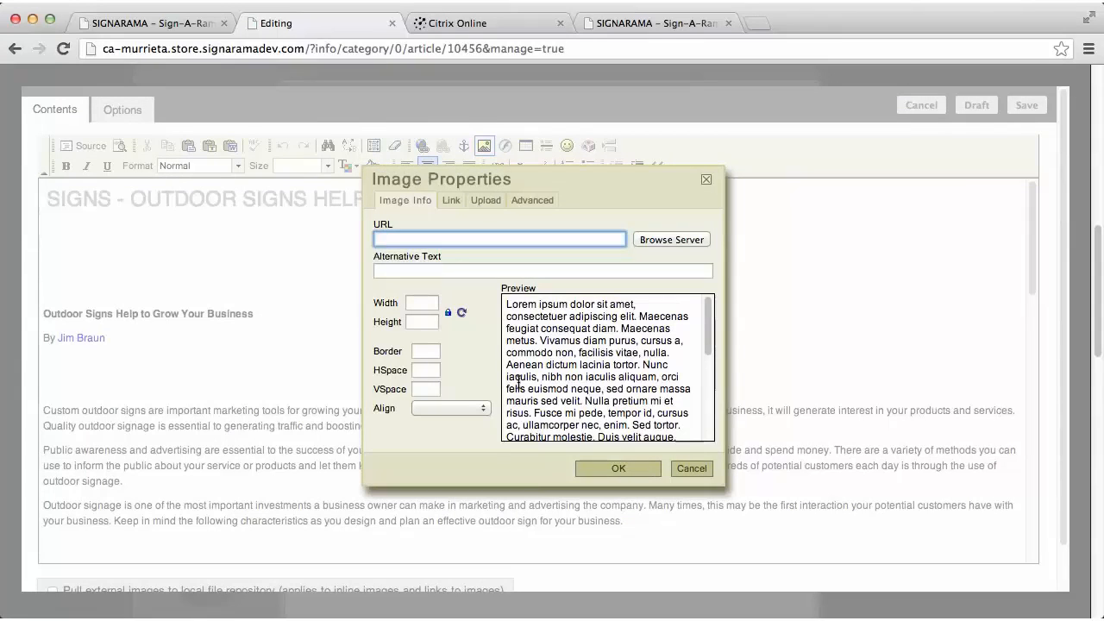
left_click(673, 239)
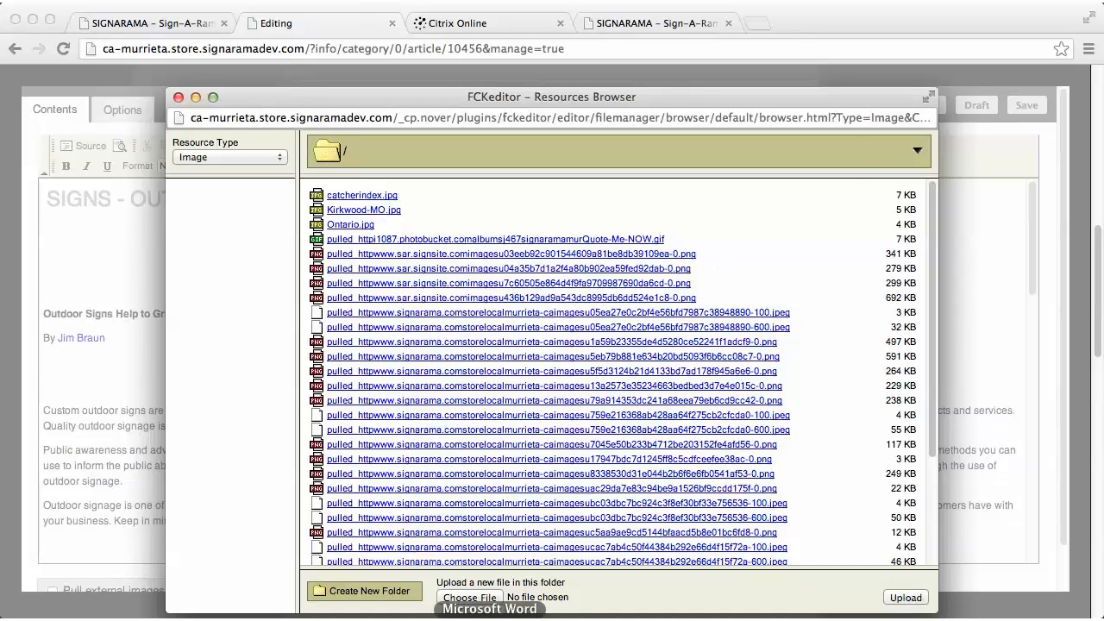
- Try choosing ballimages.jpg from the Desktop as a new image to upload, and cancel the file selection
left_click(476, 599)
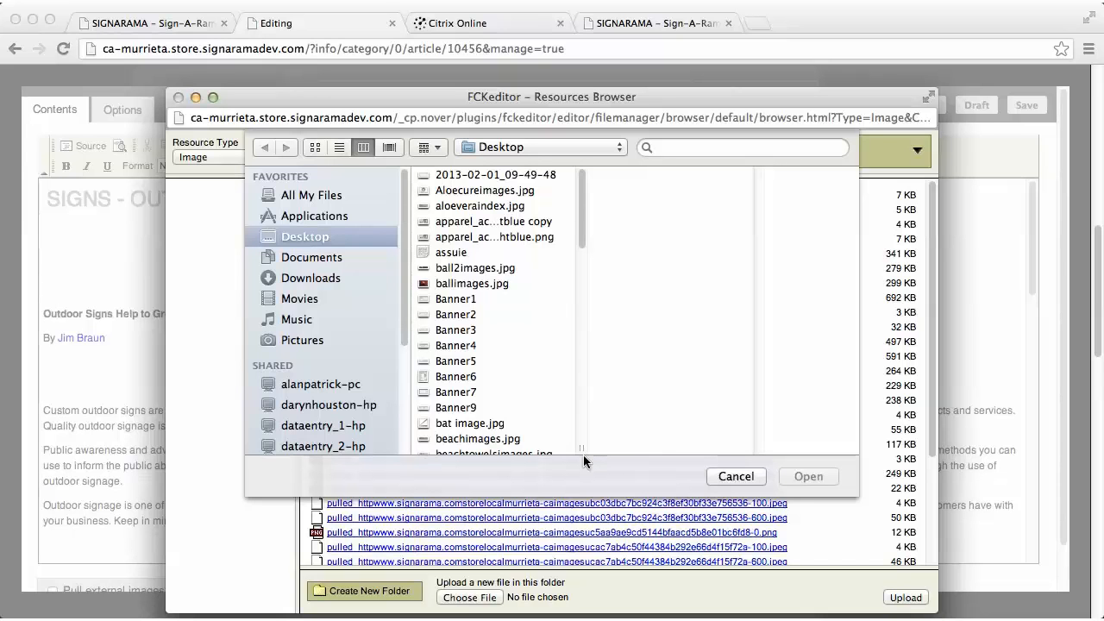
left_click(458, 283)
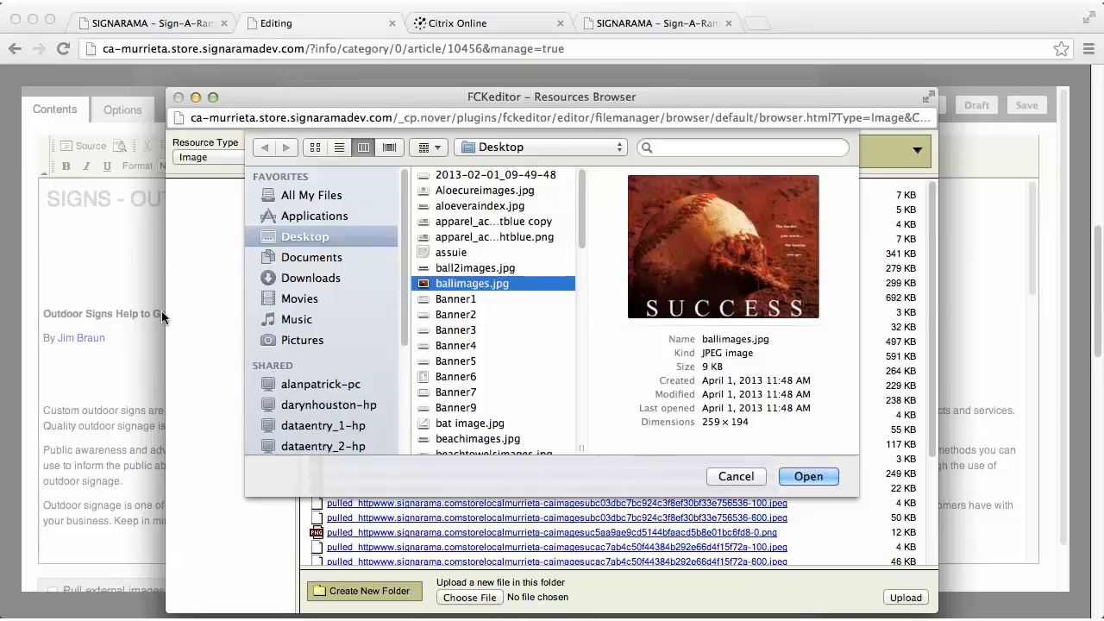
left_click(715, 477)
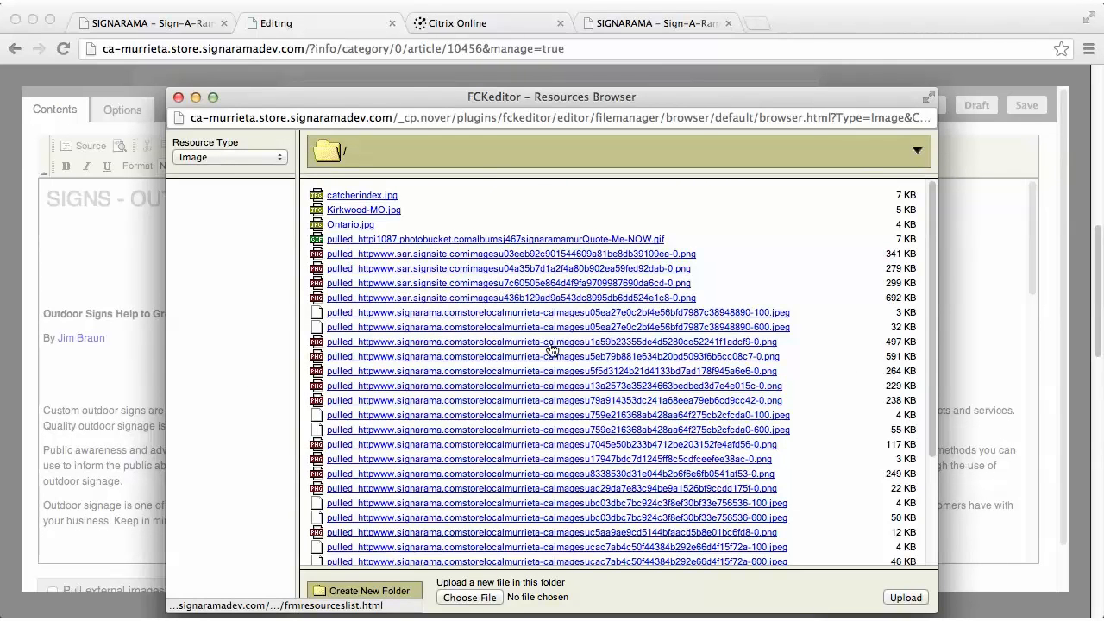
- Try Ontario.jpg from the server as the image with a width of 200, and cancel the insertion
left_click(363, 223)
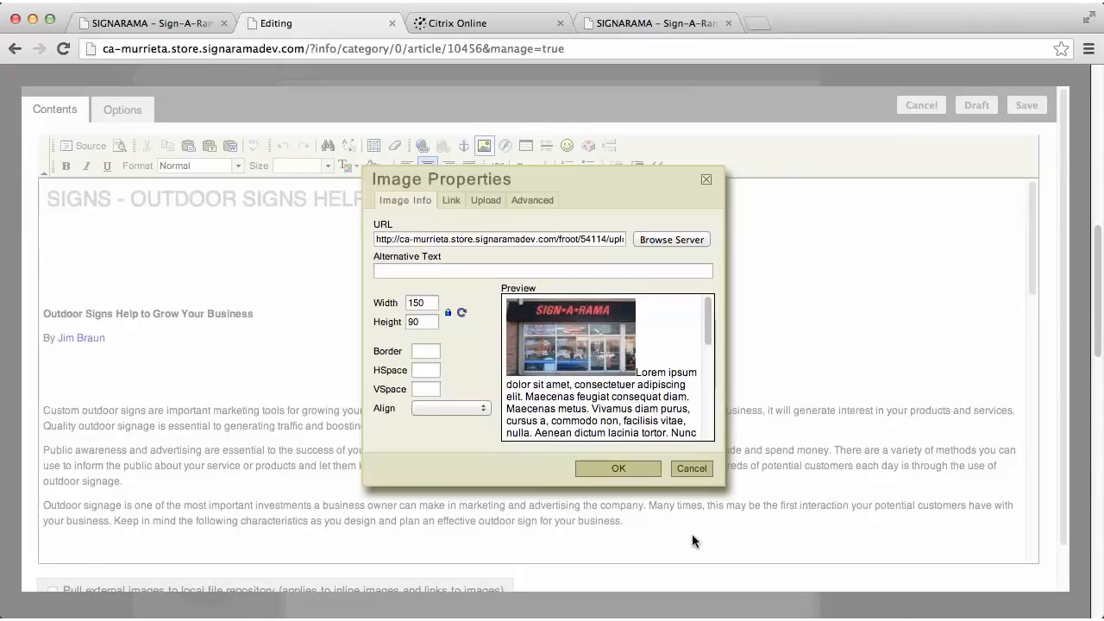
left_click(409, 302)
double_click(409, 303)
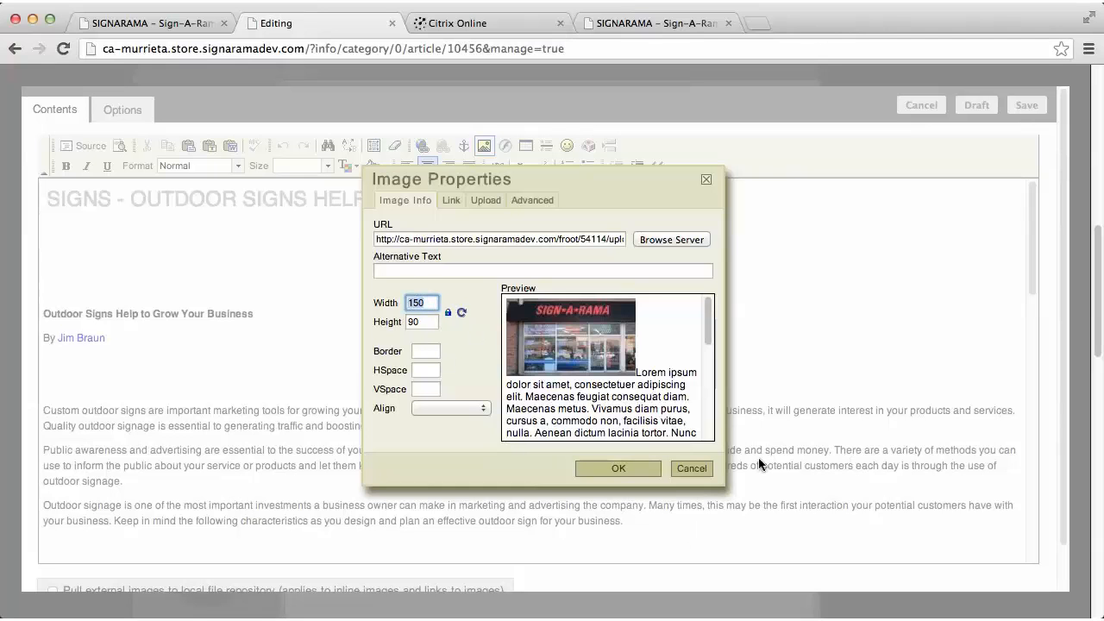
type("200")
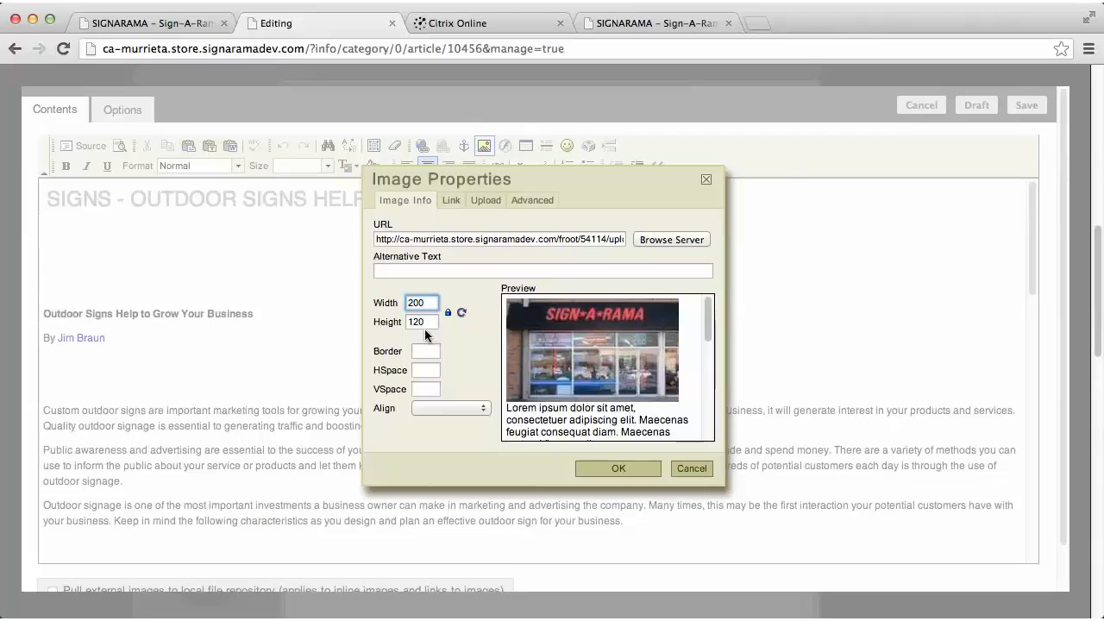
left_click(448, 316)
left_click(699, 467)
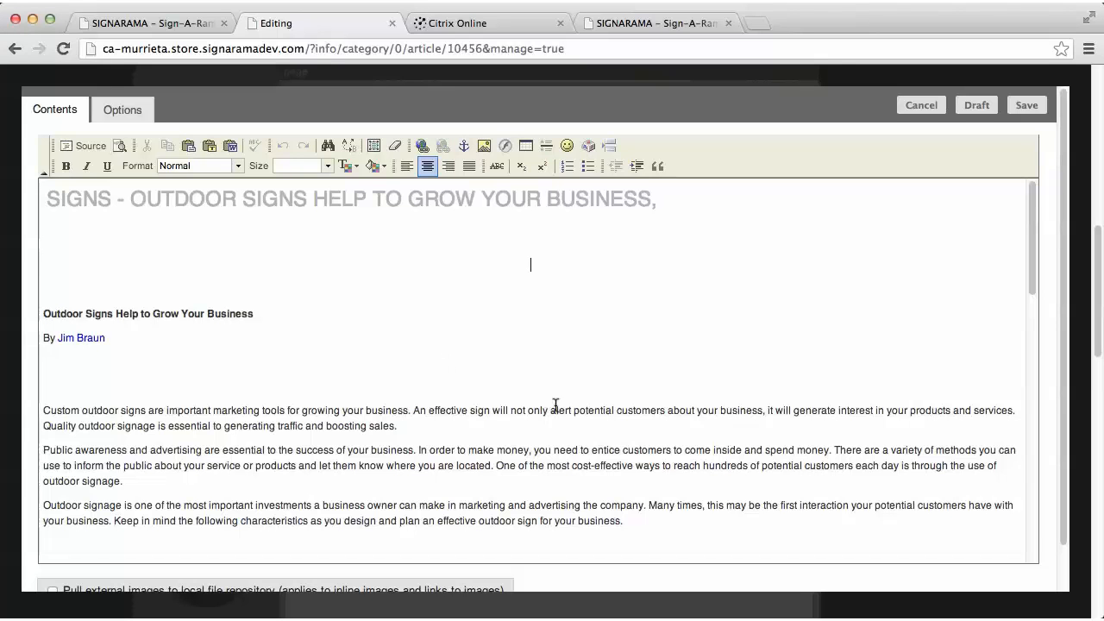
- Look over the page text and its save options, cancel the text editing and close the layout editor without publishing
scroll(720, 380, "down", 3)
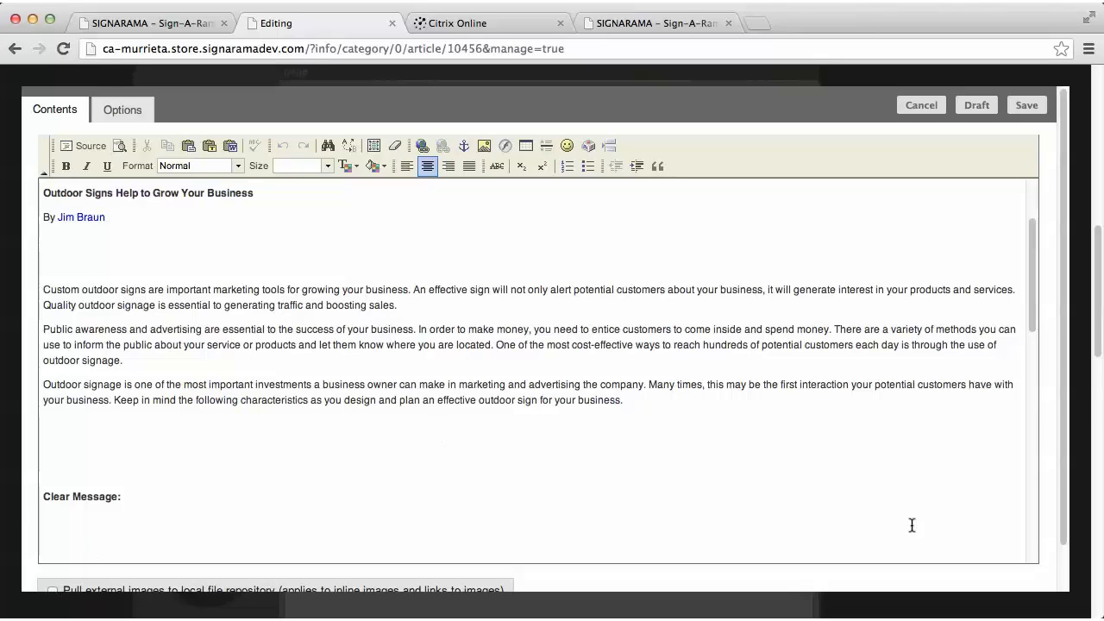
left_click_drag(1066, 518, 1070, 553)
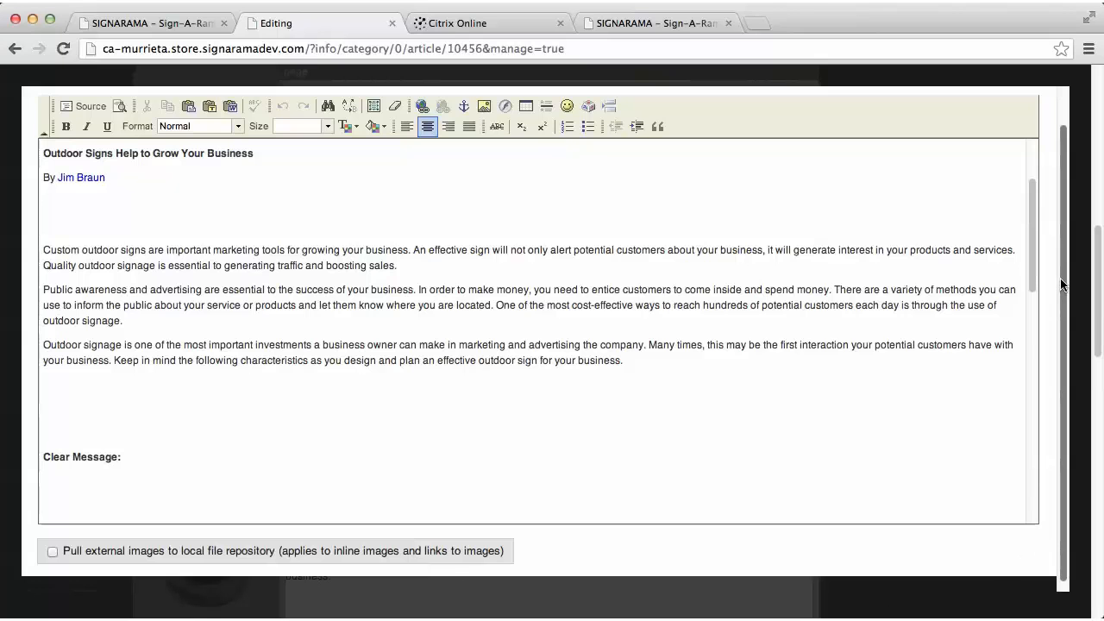
left_click_drag(1063, 287, 1067, 242)
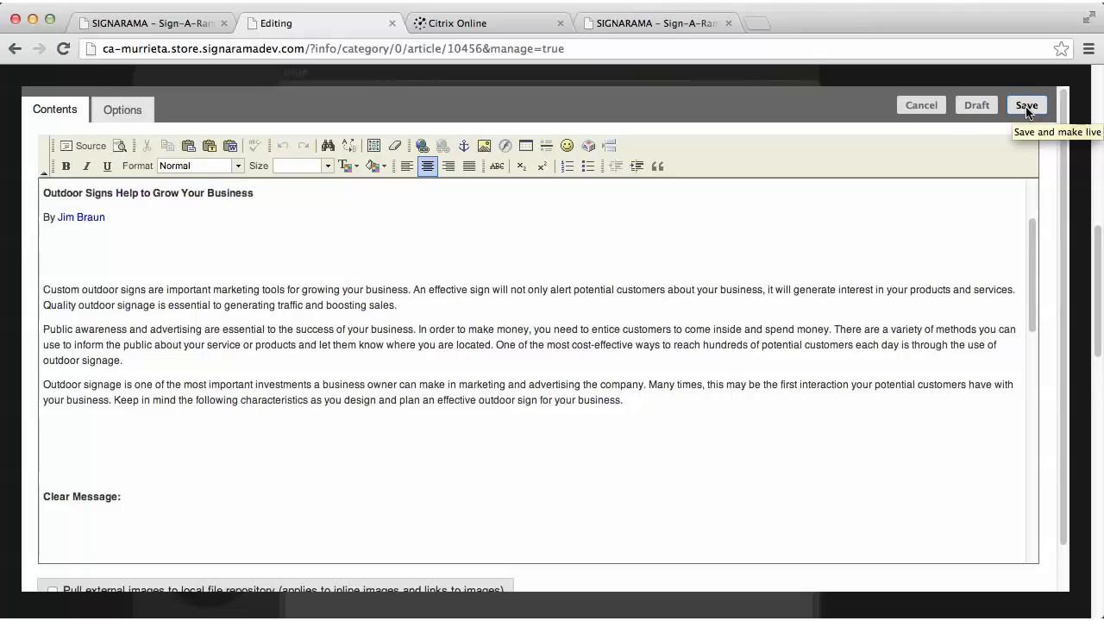
left_click(922, 105)
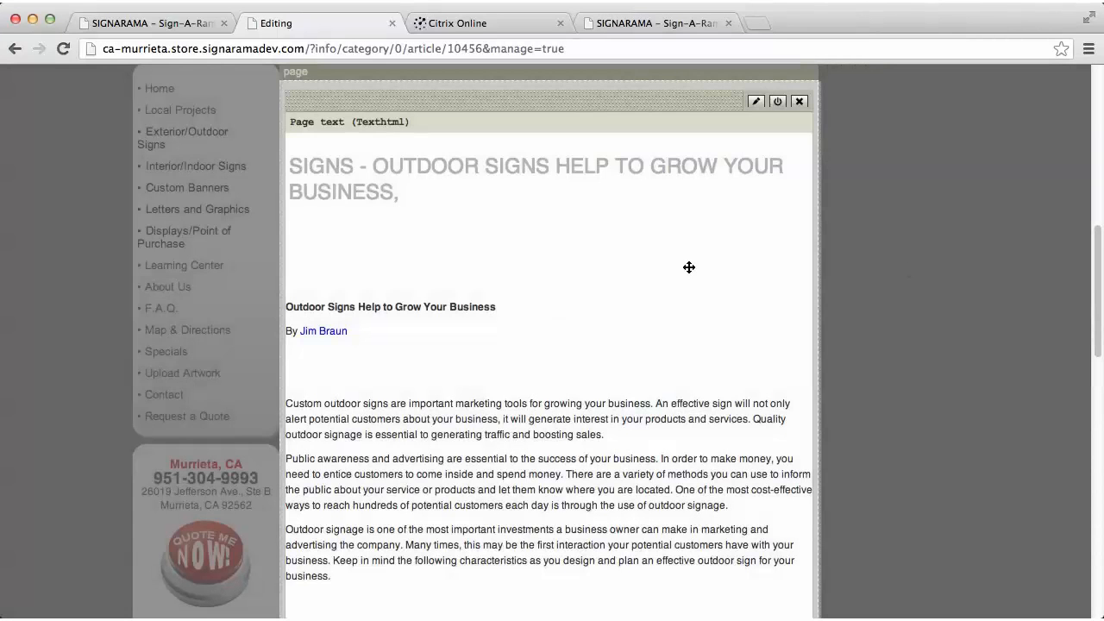
scroll(917, 361, "up", 5)
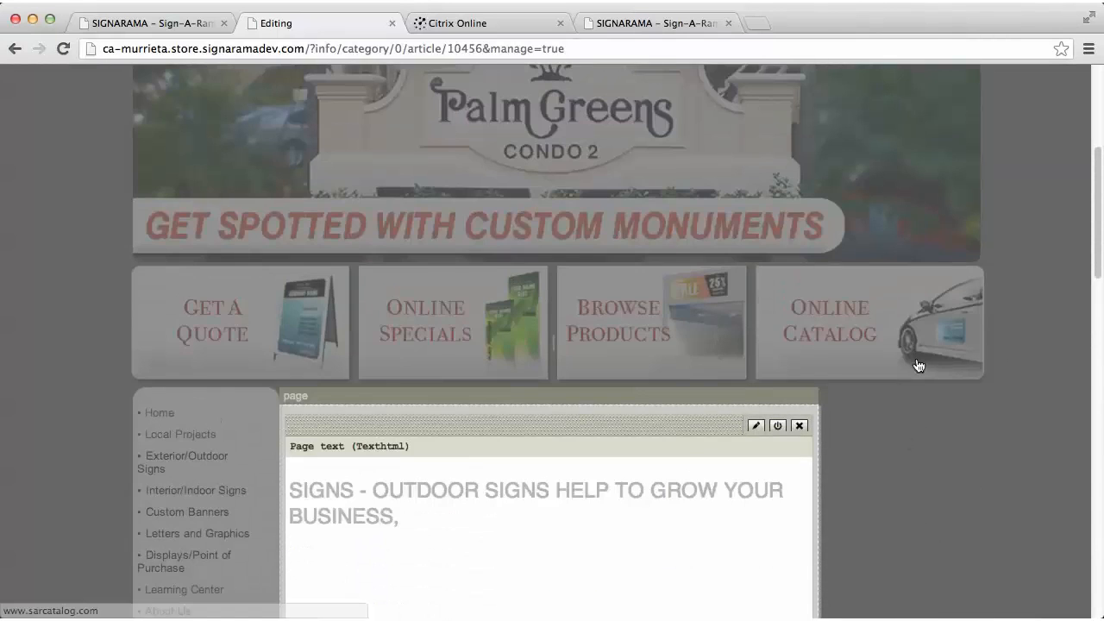
scroll(918, 363, "up", 5)
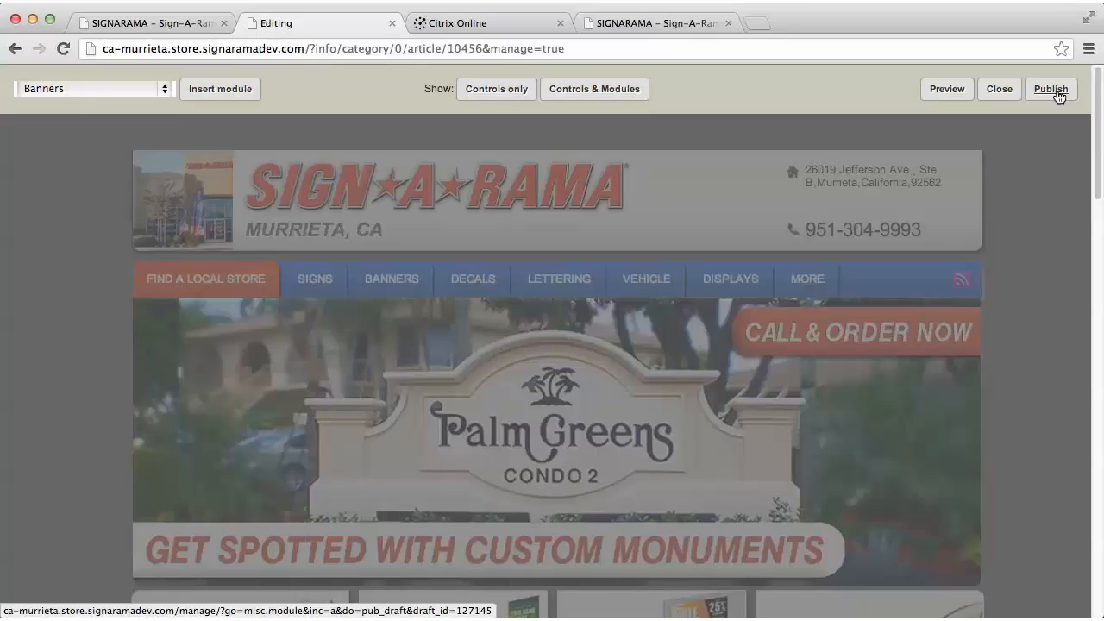
left_click(1001, 92)
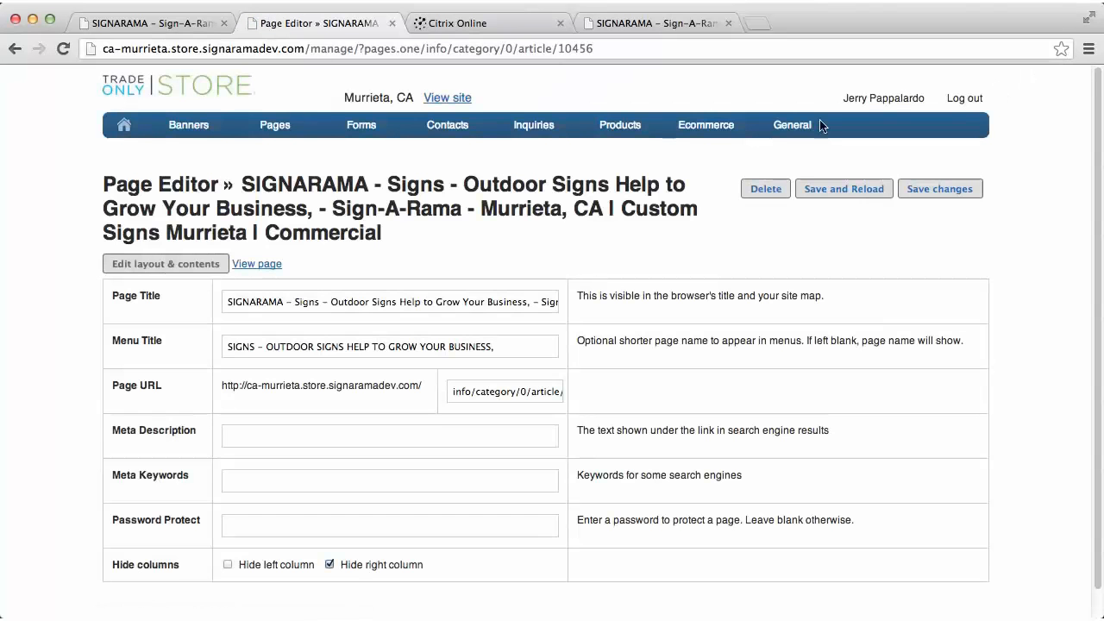
- Return to the list of pages and reopen the attributes of the "Outdoor Signs Help to Grow Your Business" page
mouse_move(224, 129)
mouse_move(273, 126)
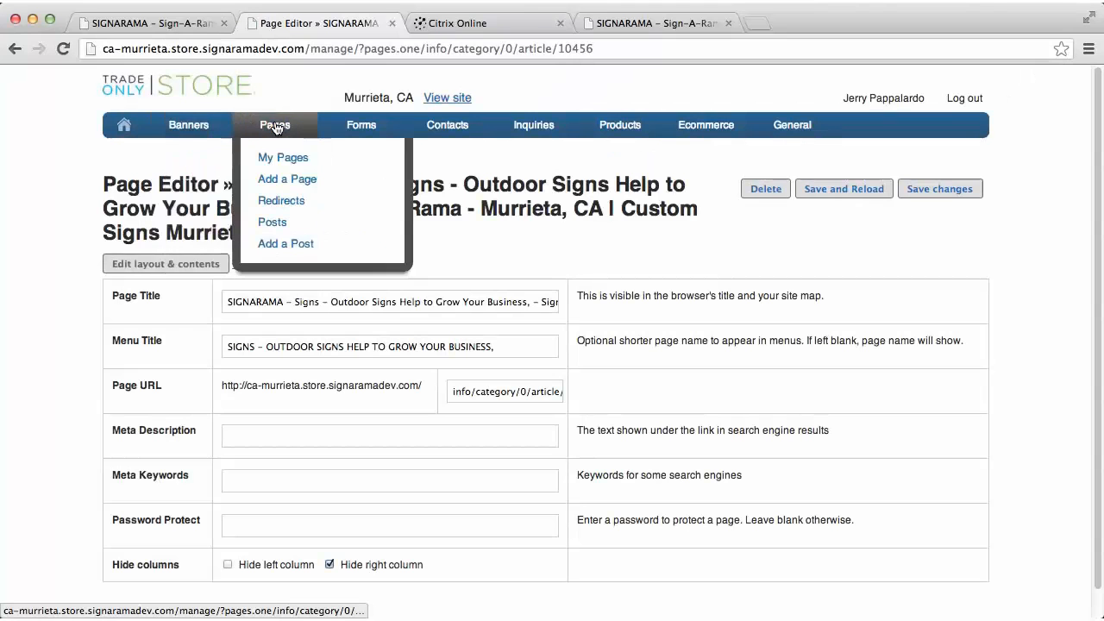
left_click(276, 162)
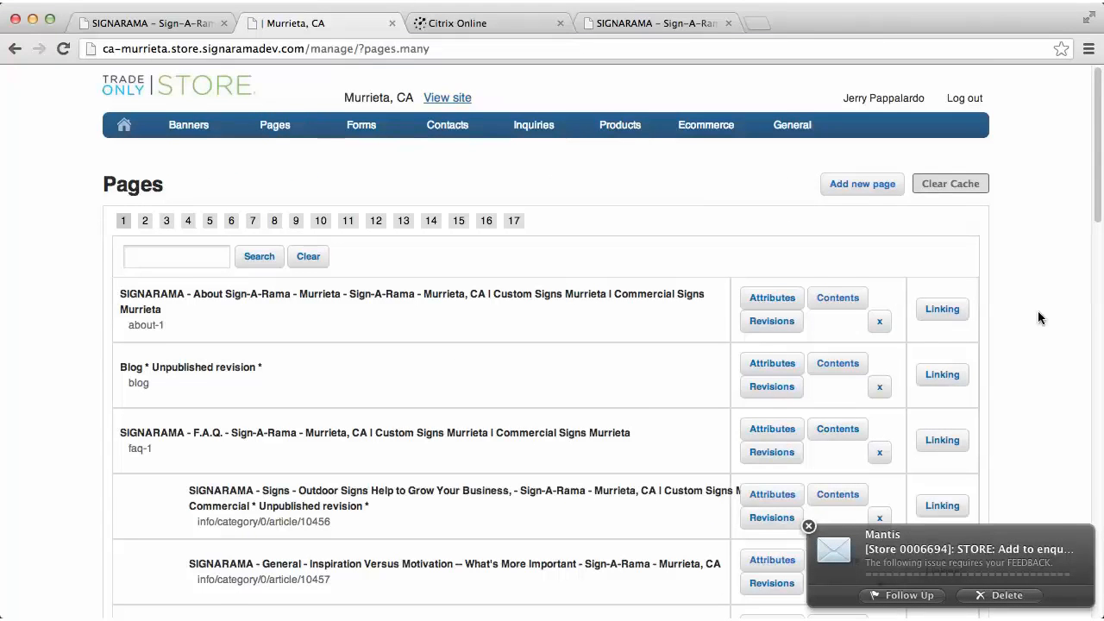
scroll(1037, 318, "down", 4)
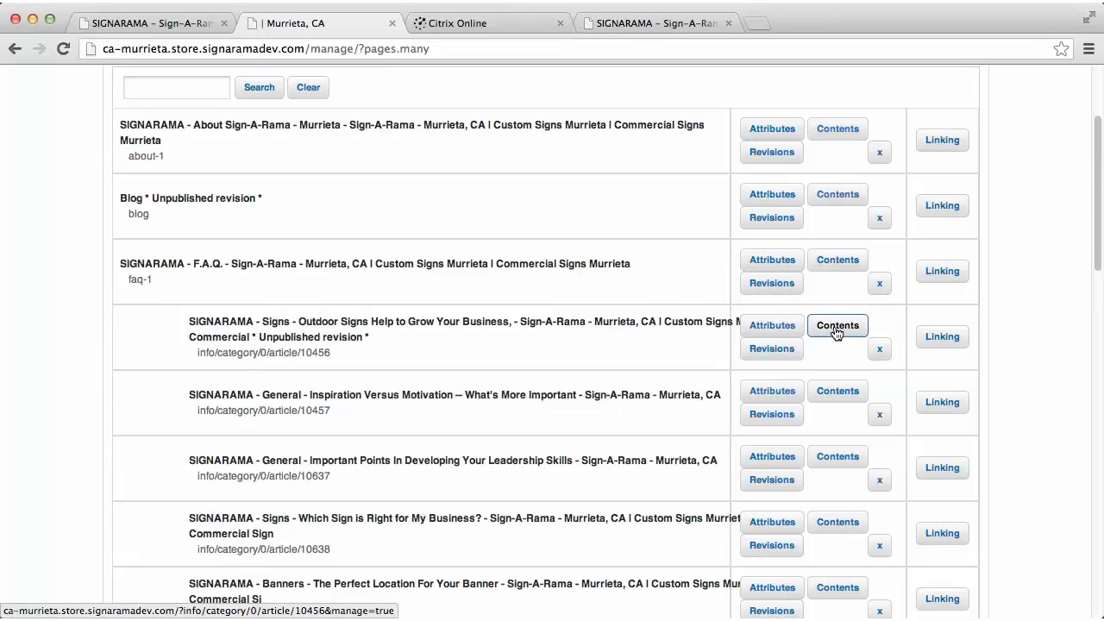
left_click(783, 332)
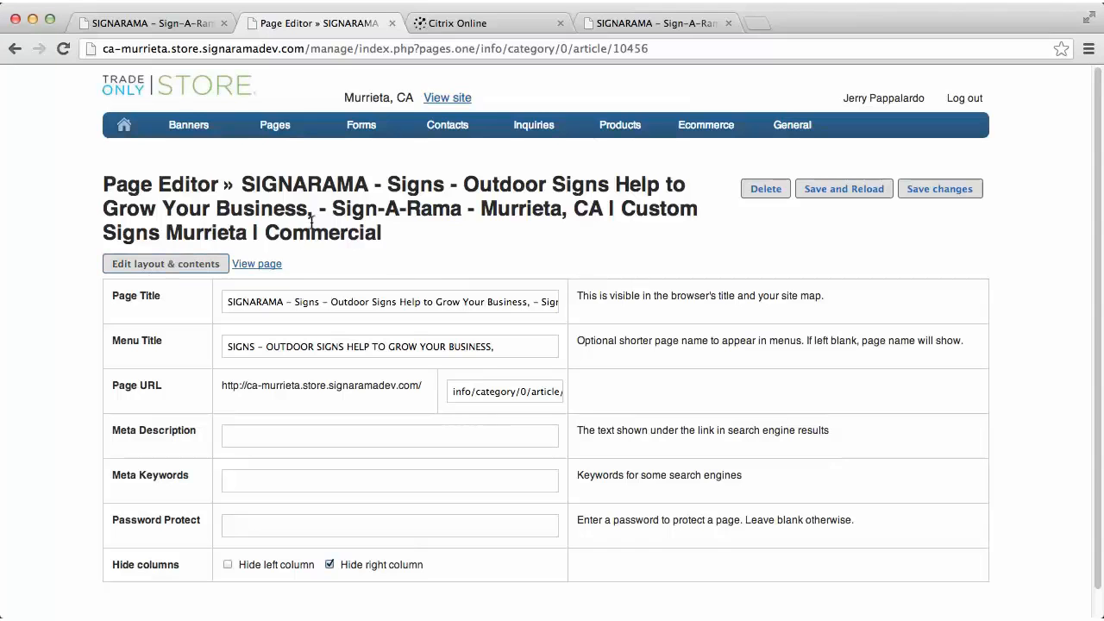
- Start a new page and enter "Murrieta Custom Signs" as both its page title and its menu title
mouse_move(292, 131)
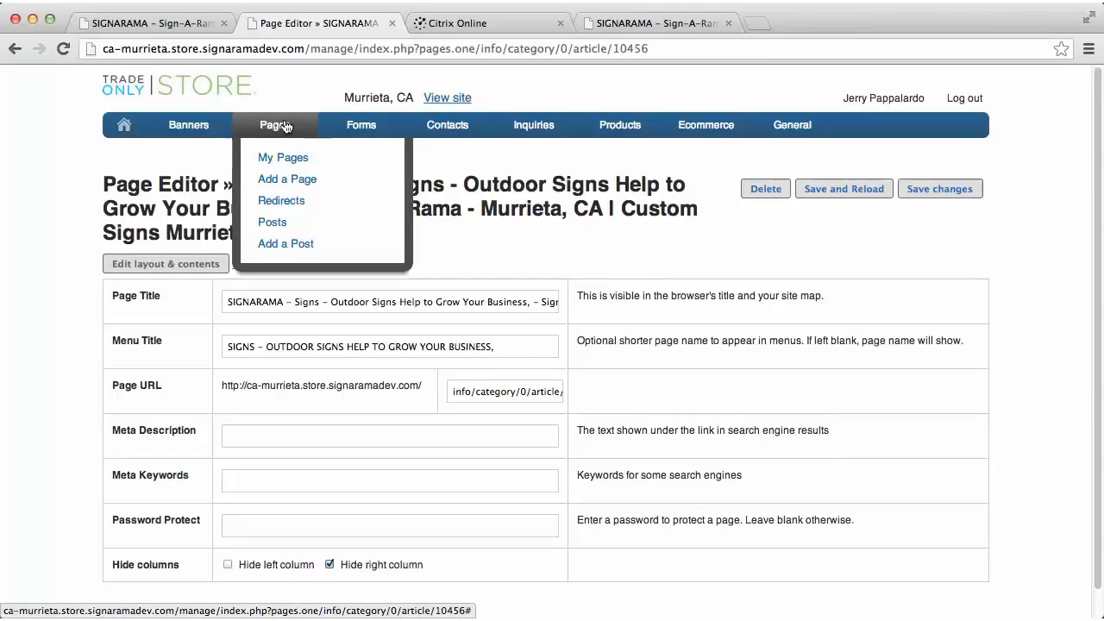
left_click(294, 180)
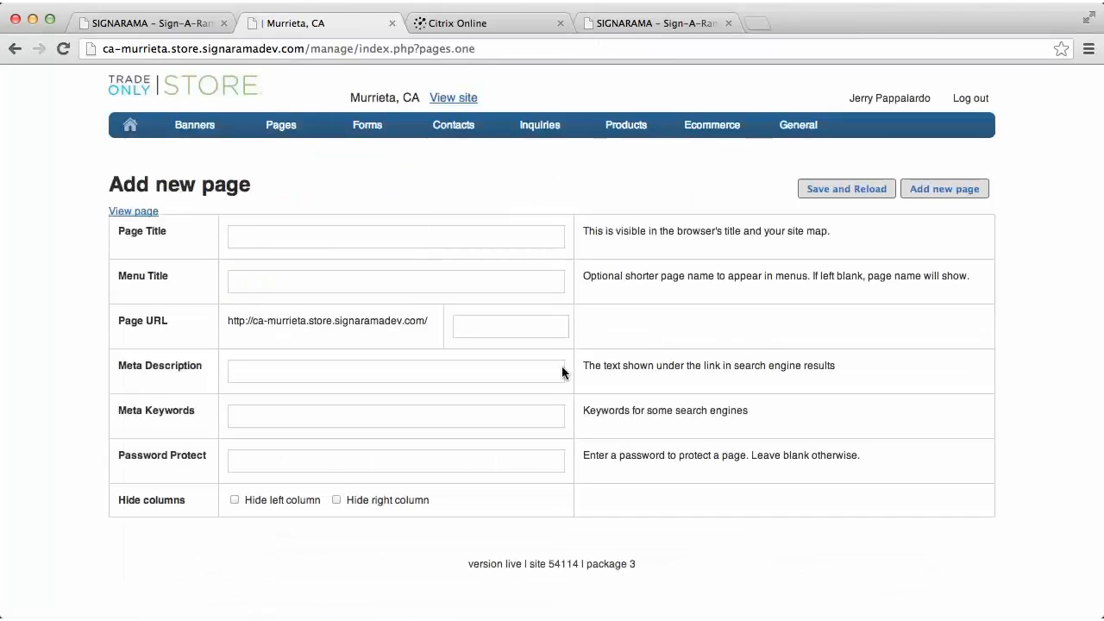
left_click(258, 233)
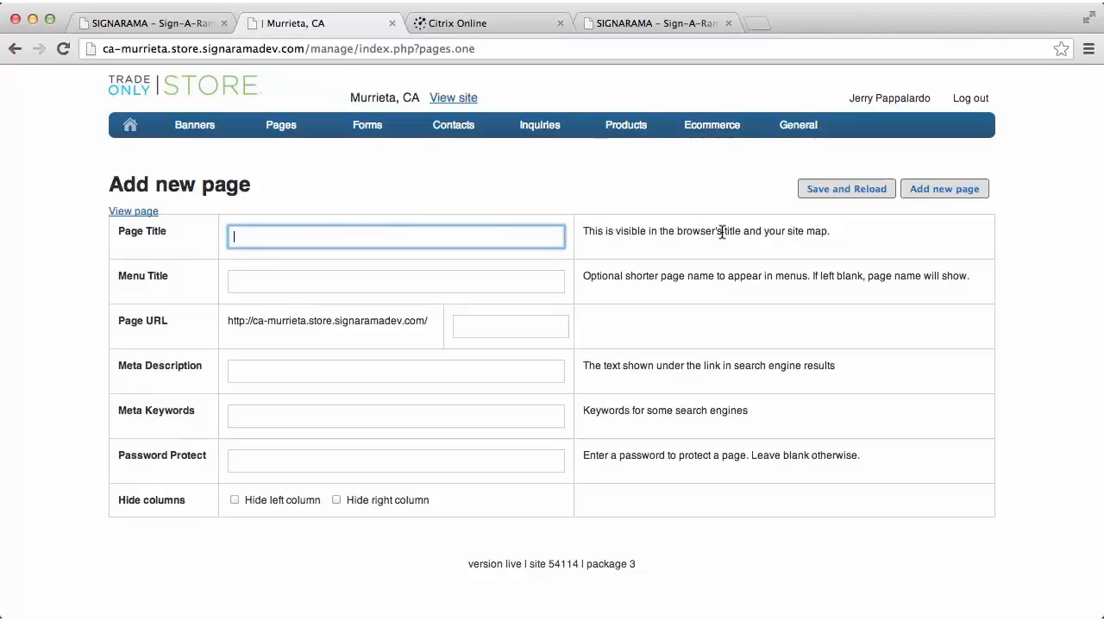
type("Murrie")
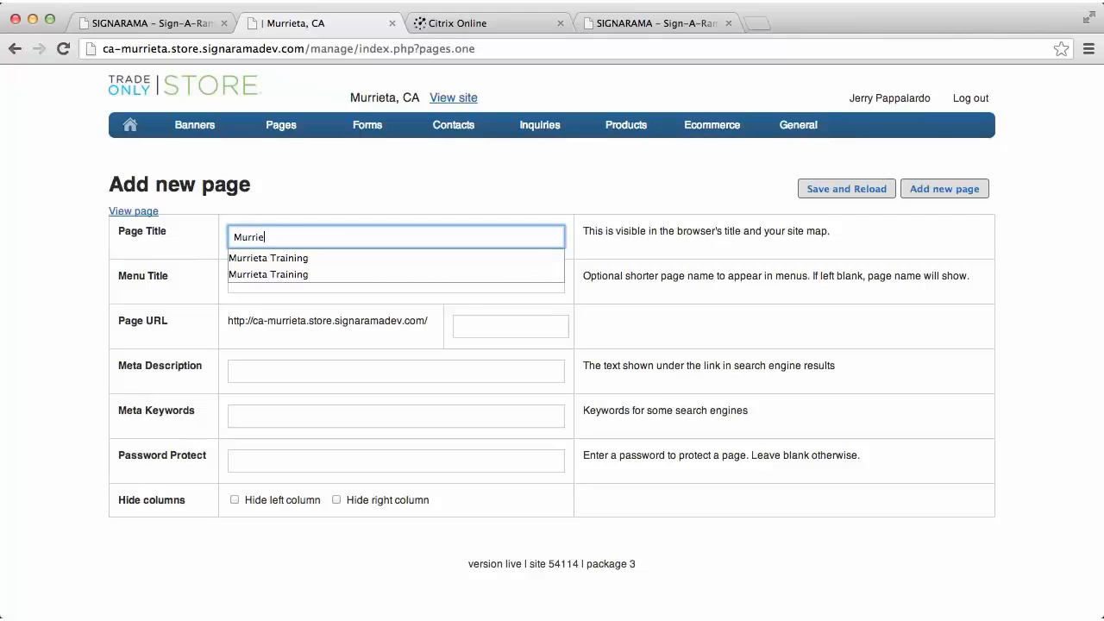
type("ta Custom")
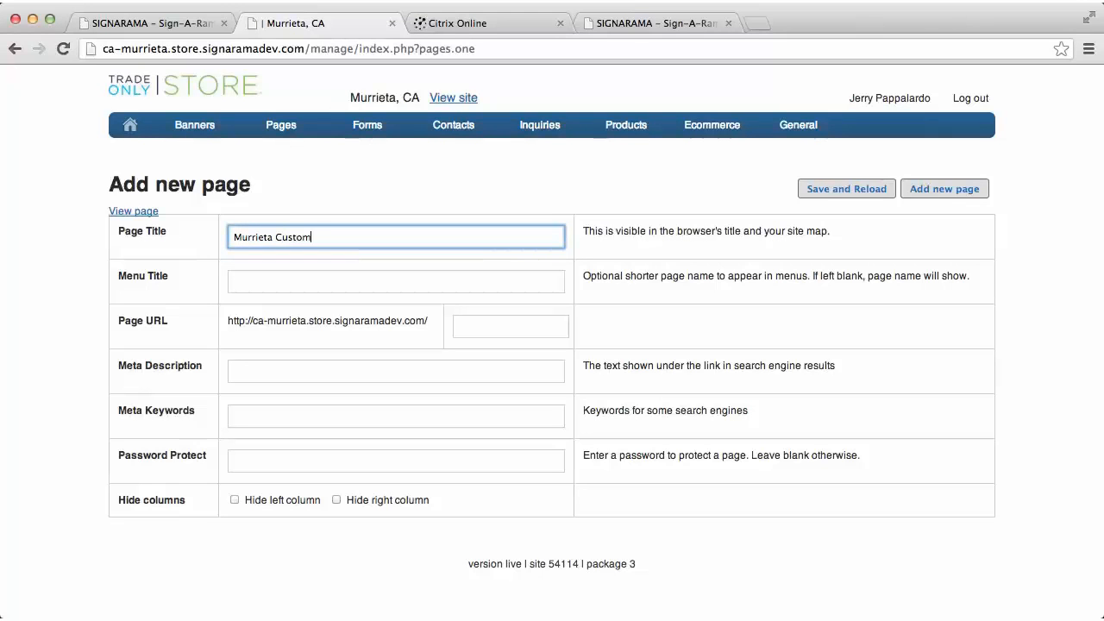
type(" Signs")
left_click(237, 279)
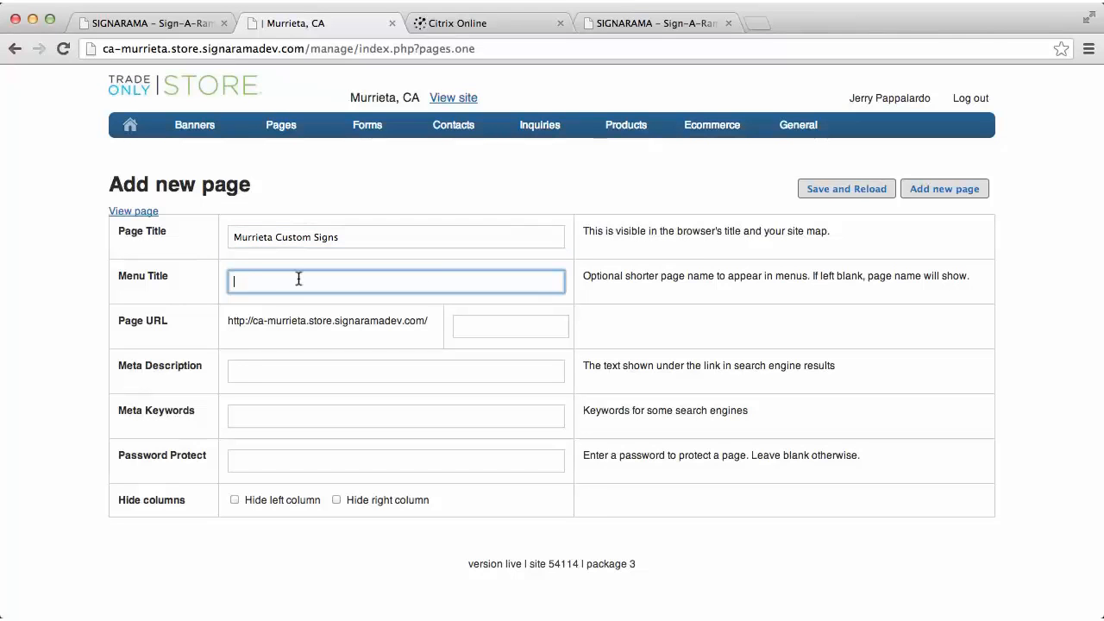
type("Murrieta Custom Signs")
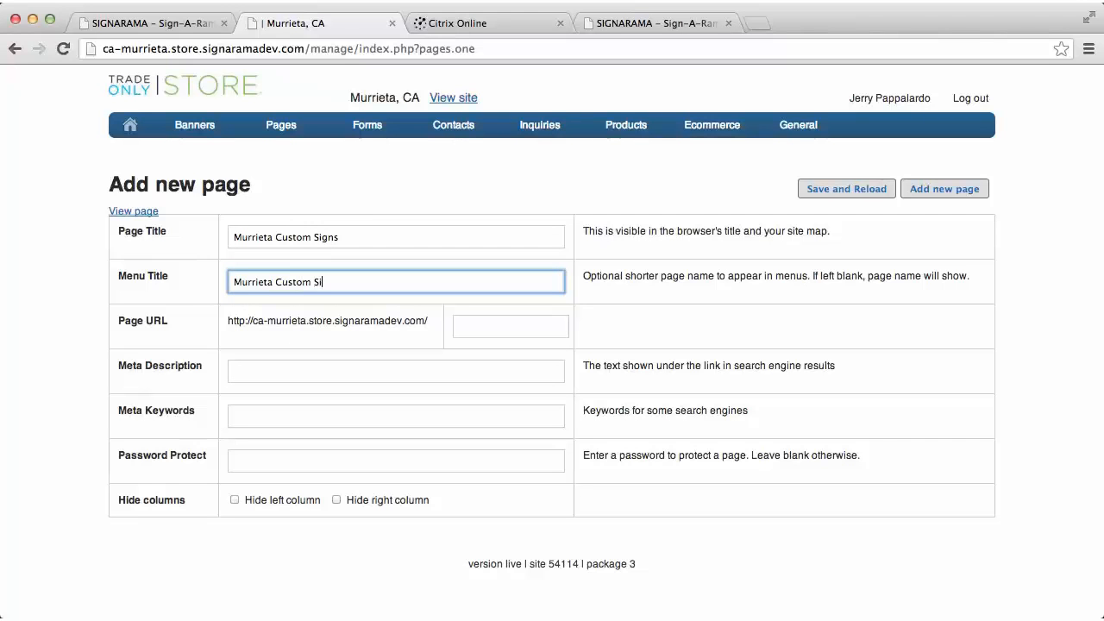
- Set the new page's URL ending to "murrieta-custom-signs"
left_click(479, 326)
type("murriet")
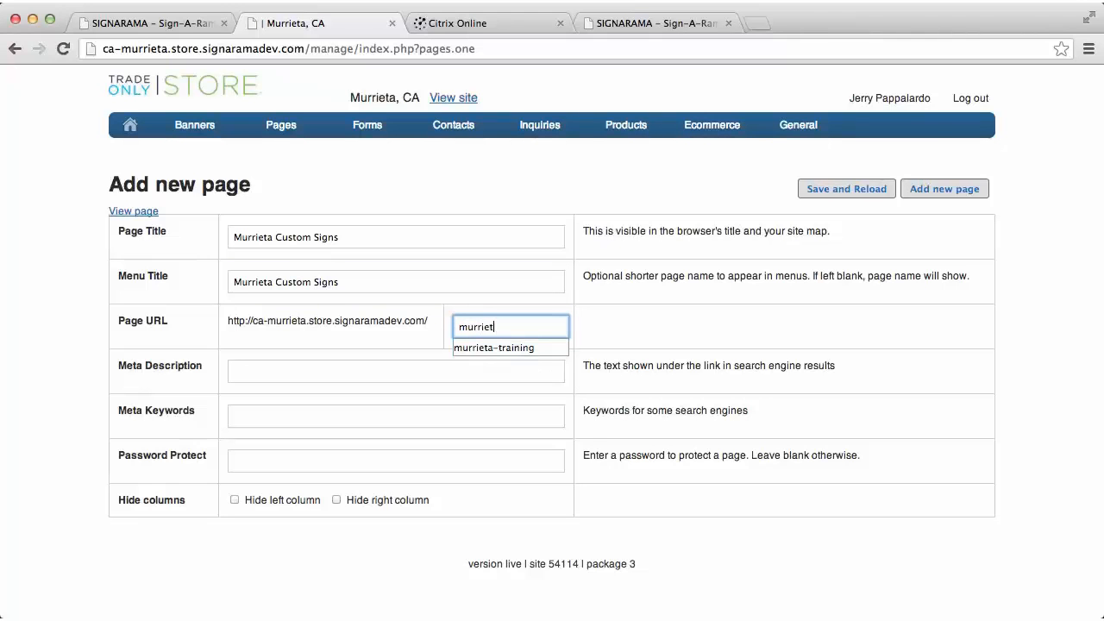
type("s")
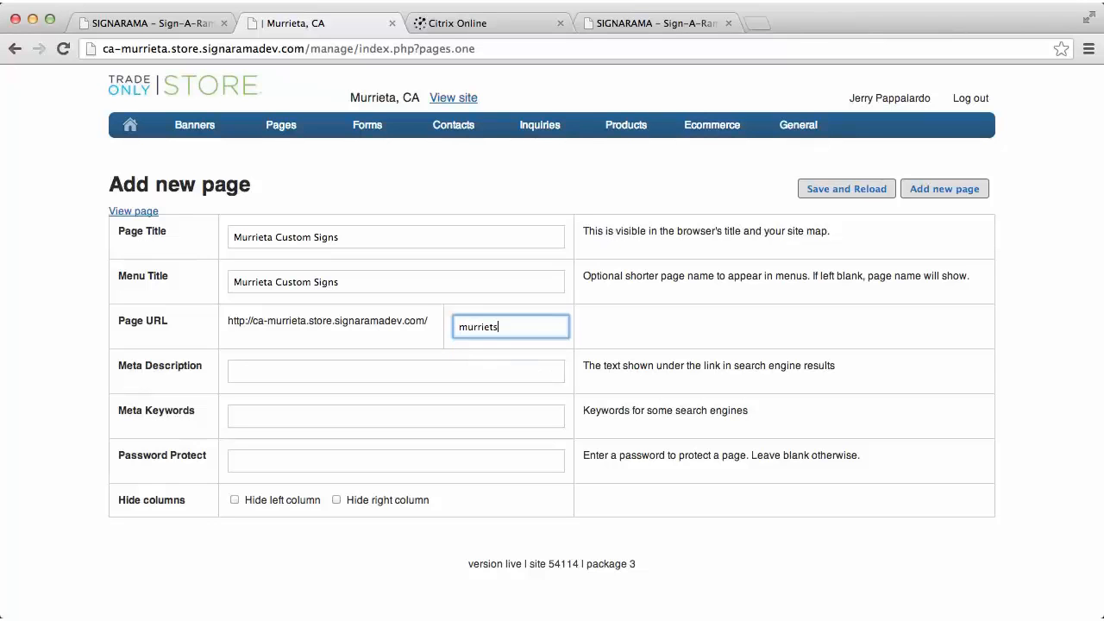
type("-custom-signs")
left_click(499, 329)
key("BackSpace")
type("a")
- Enter the meta description "Custom banners, wood and outdoor signs created by Signarama Murrieta, Ca"
left_click(391, 374)
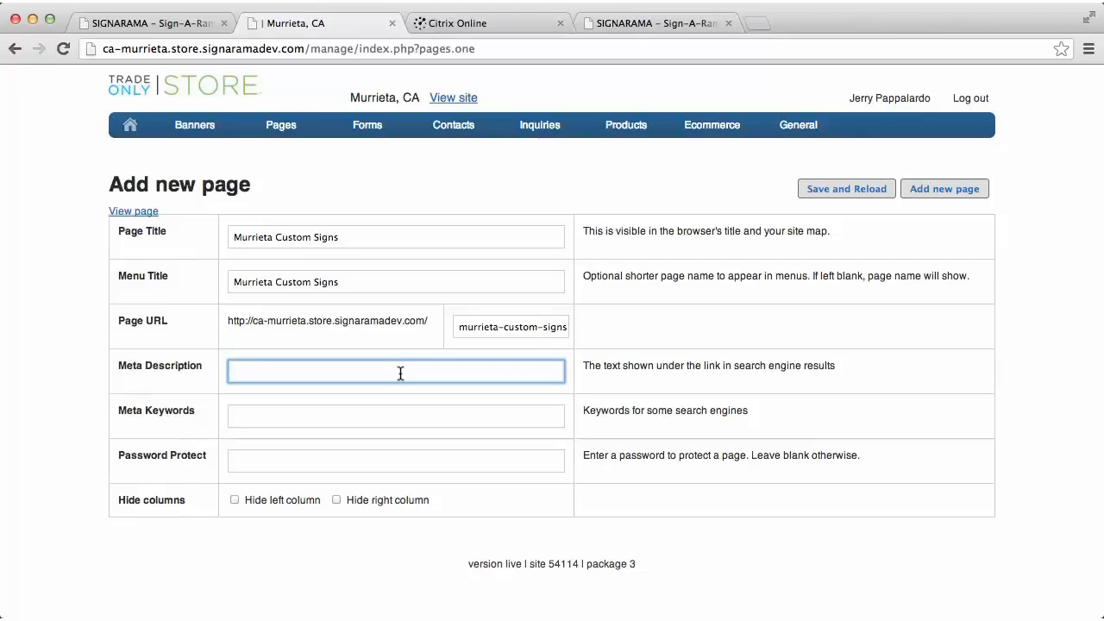
type("Custom banners, wood and outdoor signs")
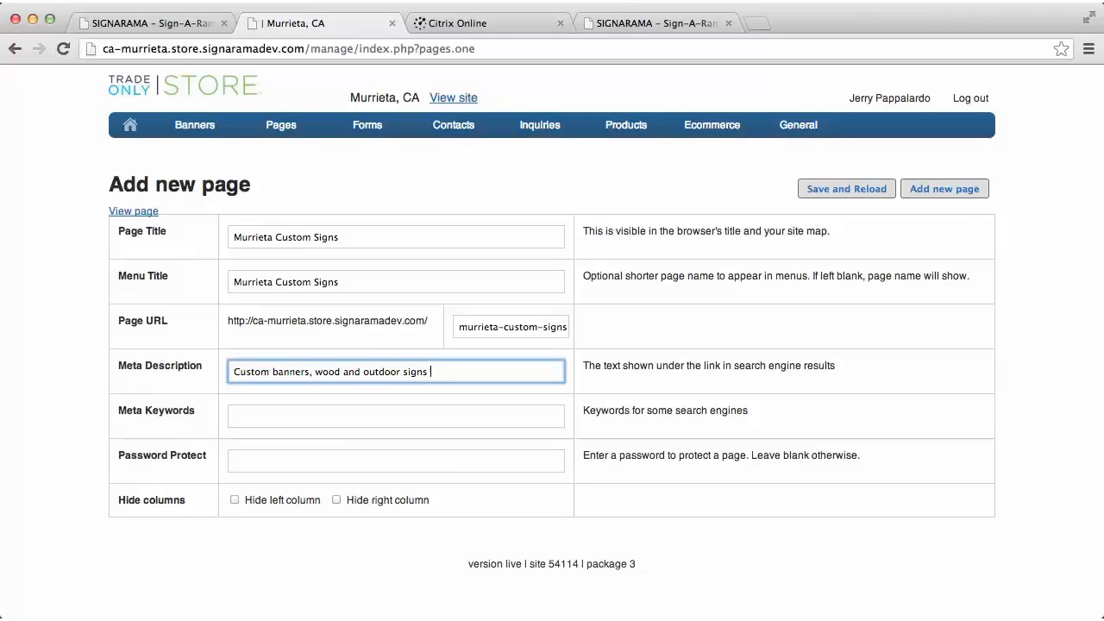
type("created by signarama ")
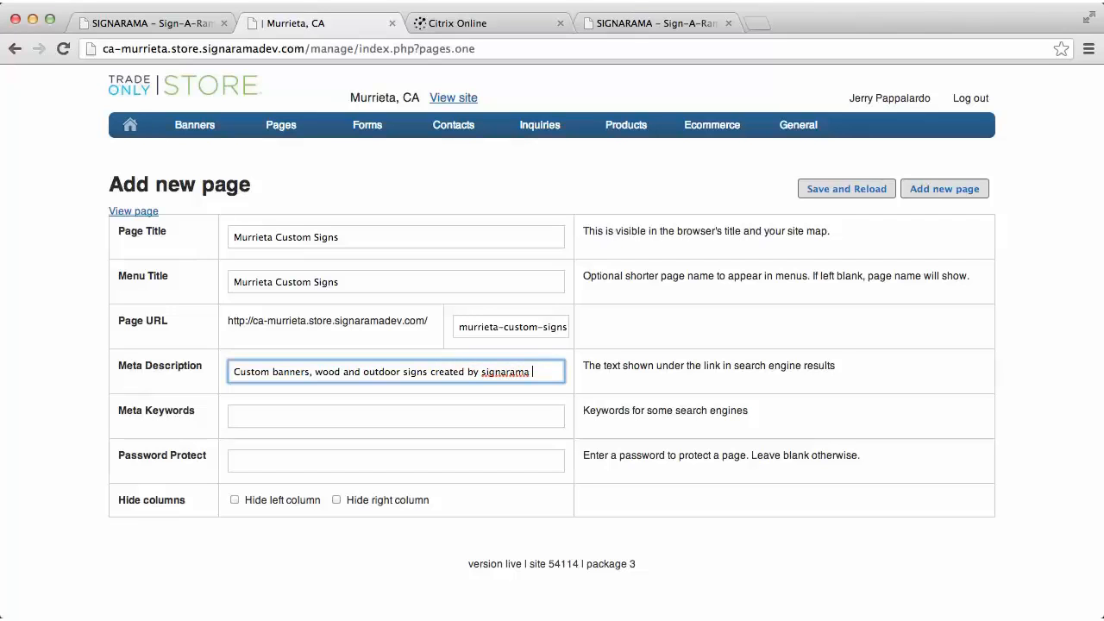
type("Murrieta")
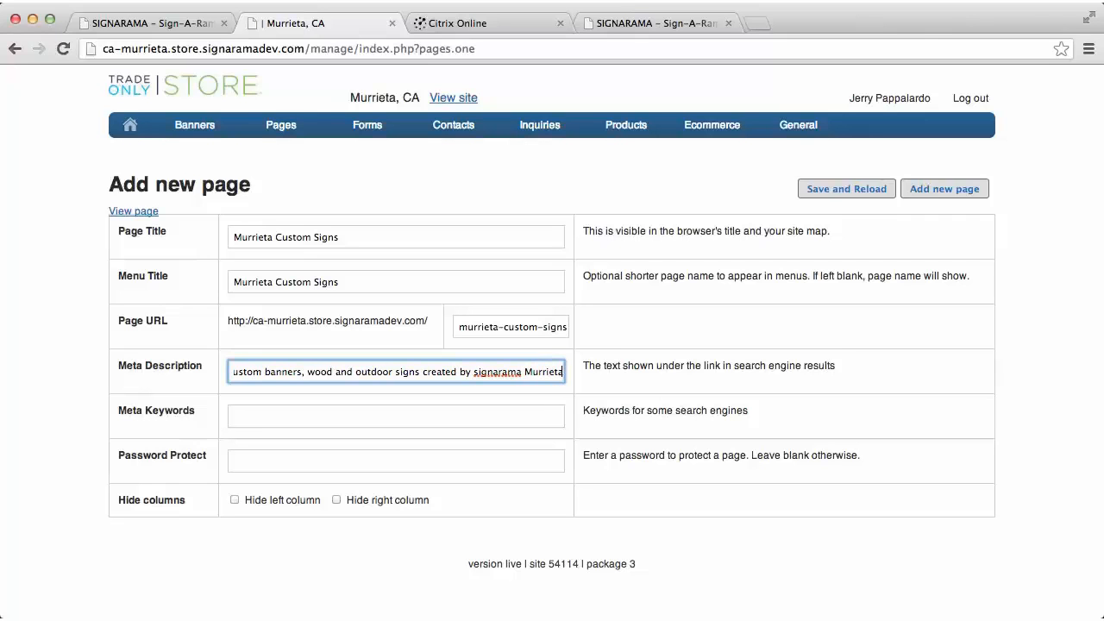
type(", C")
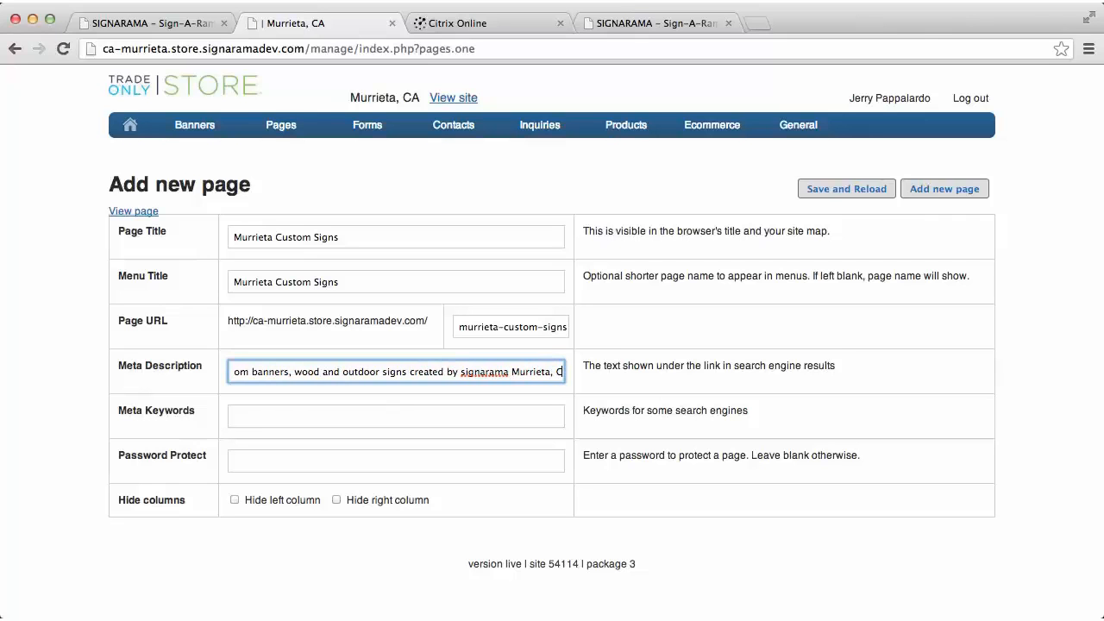
type("al")
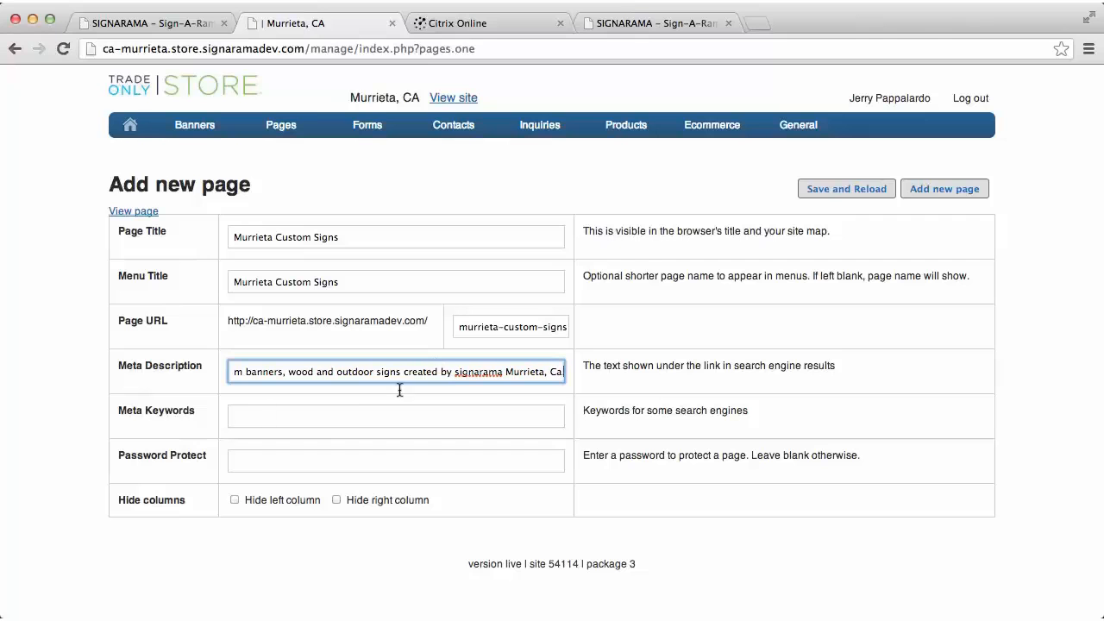
left_click(461, 374)
key("BackSpace")
type("S")
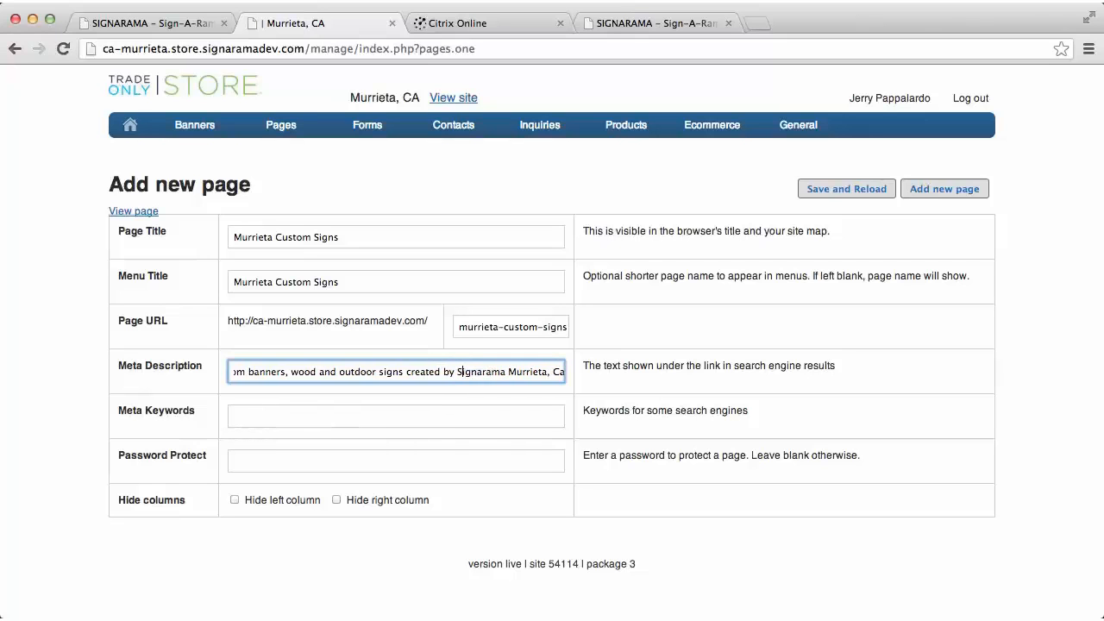
- Enter the meta keywords "banners, wood, vinyl, outdoor signs, indoor signs, Murrieta, CA." and hide the page's right column
left_click(353, 416)
type("banner")
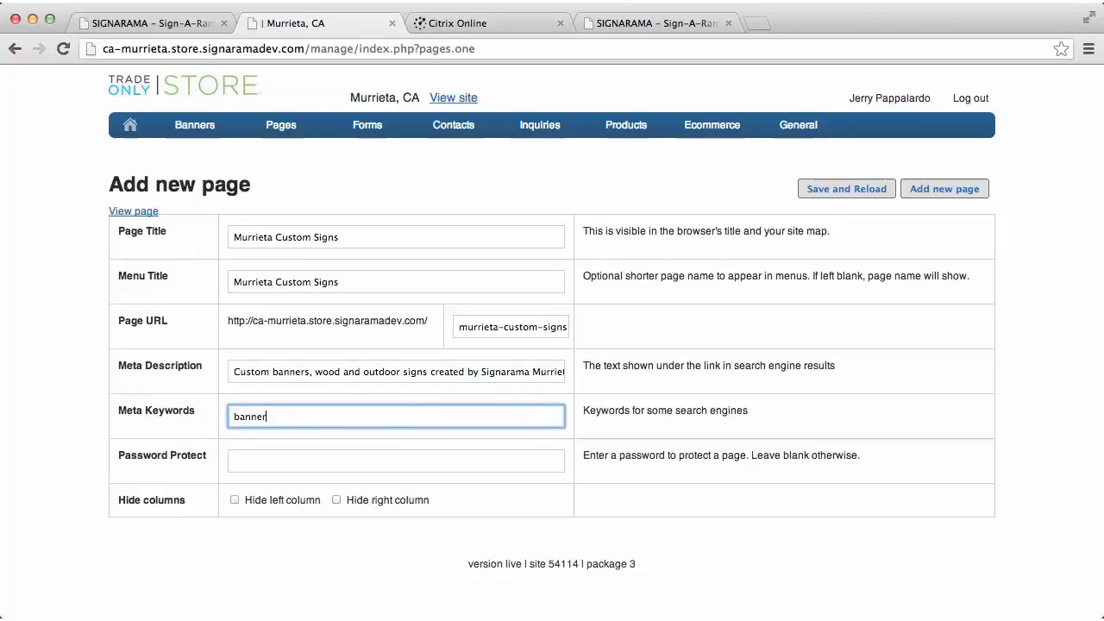
type("s, wood")
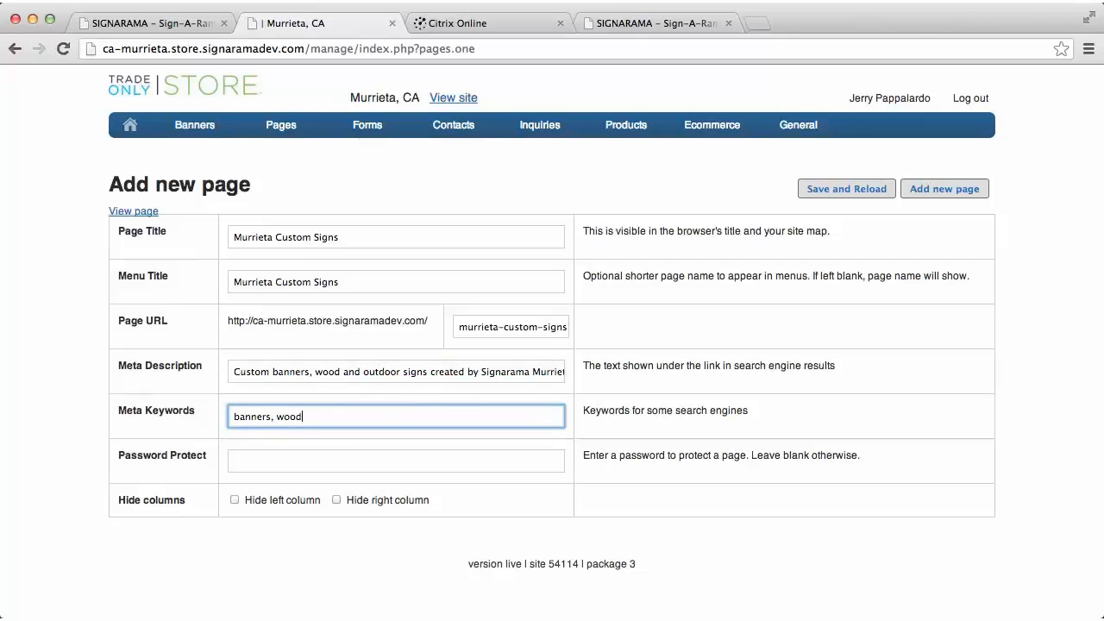
type(", vinyl, outdoor signs, indoor signs, Murrieta, CA.")
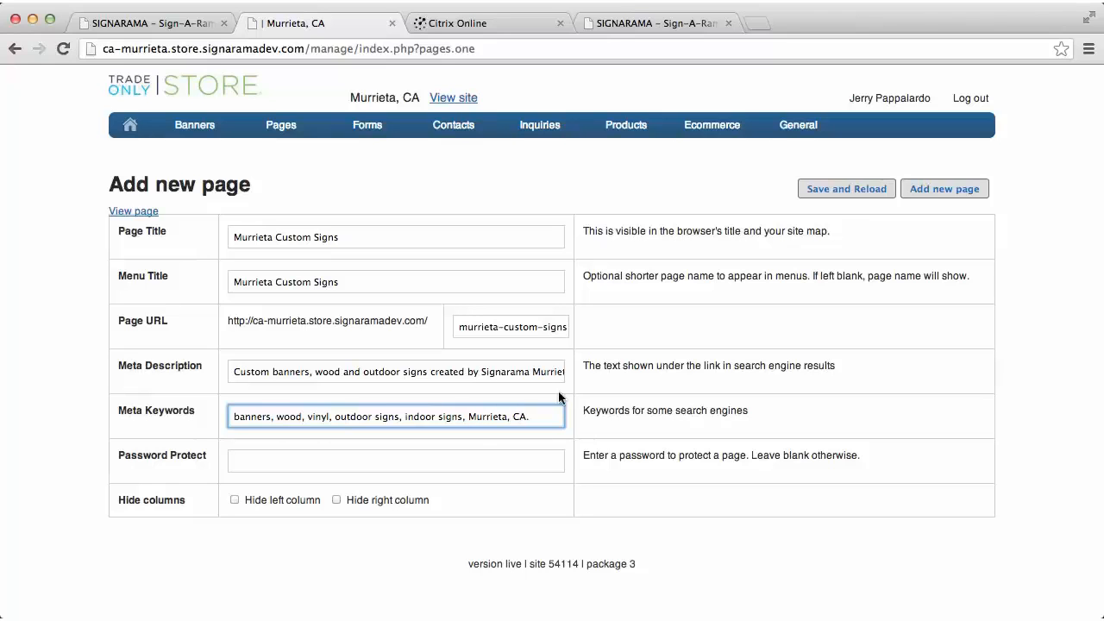
left_click(336, 500)
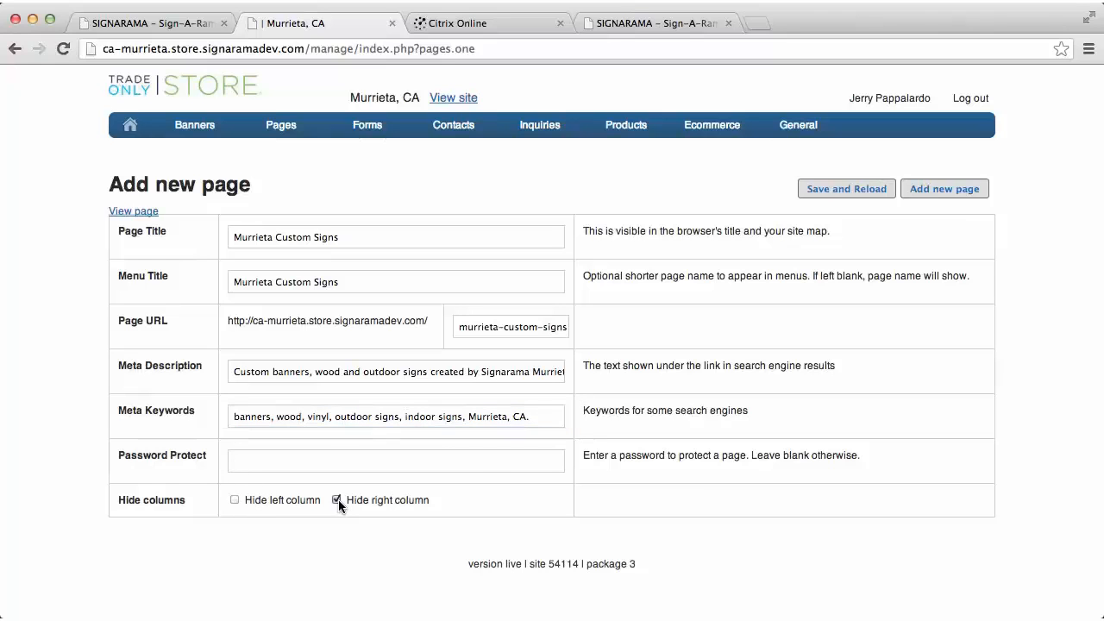
- Add the new page and open its layout and contents for editing, dismissing the local mode notice
left_click(929, 190)
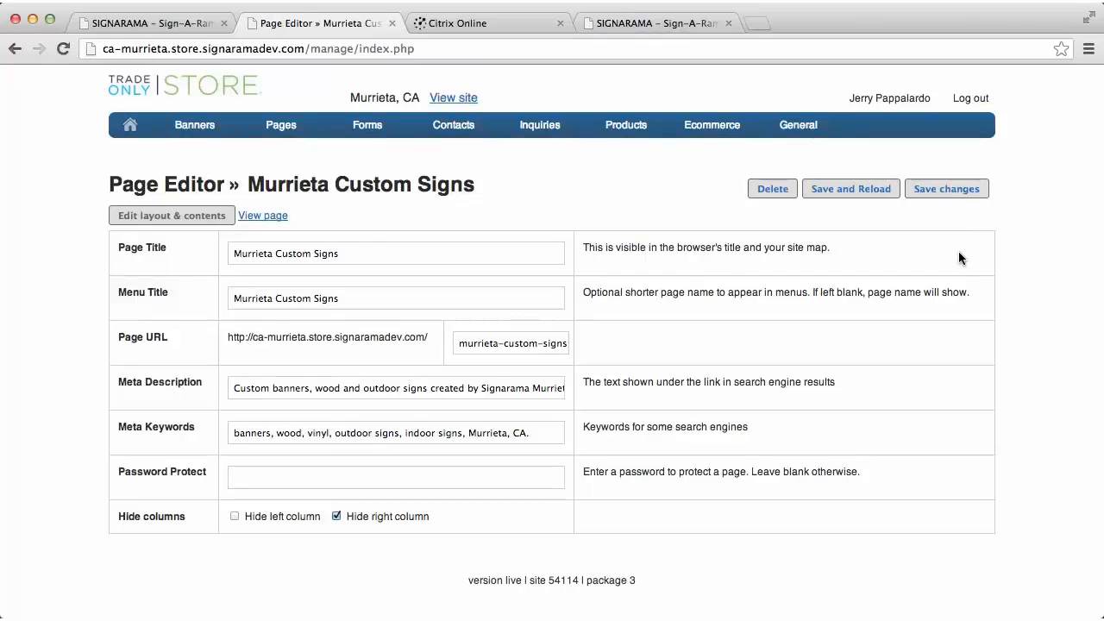
left_click(200, 217)
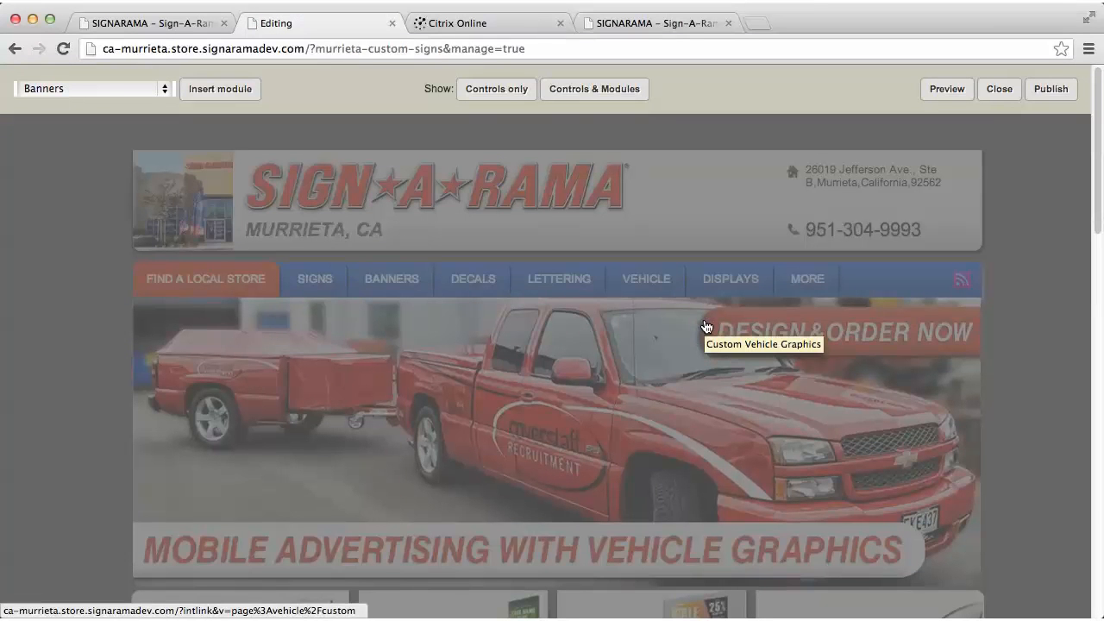
scroll(740, 330, "down", 5)
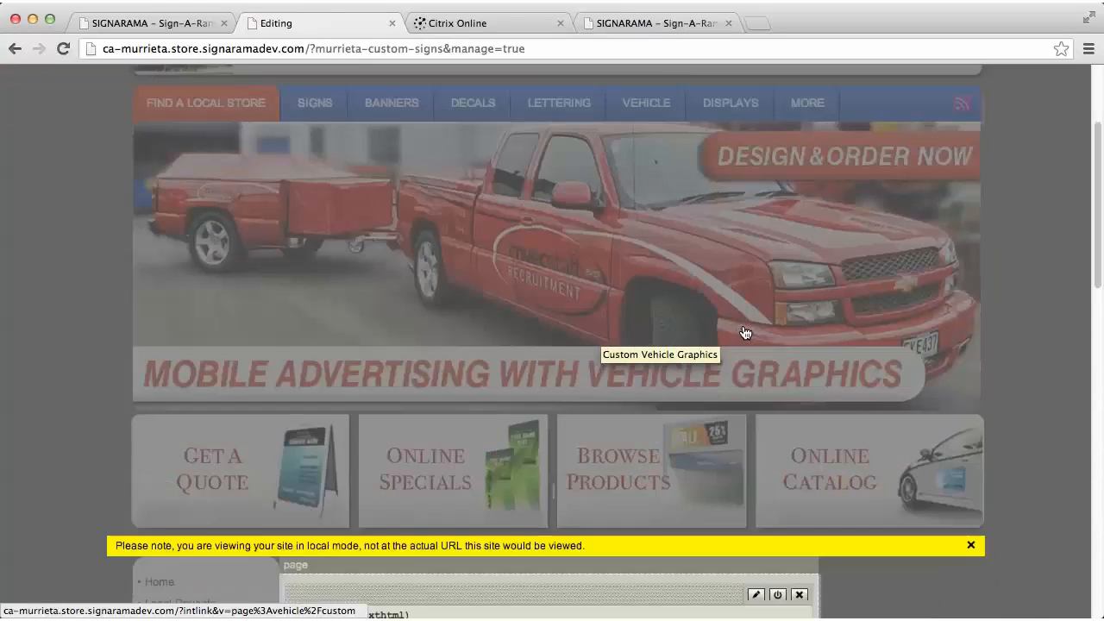
scroll(744, 333, "down", 4)
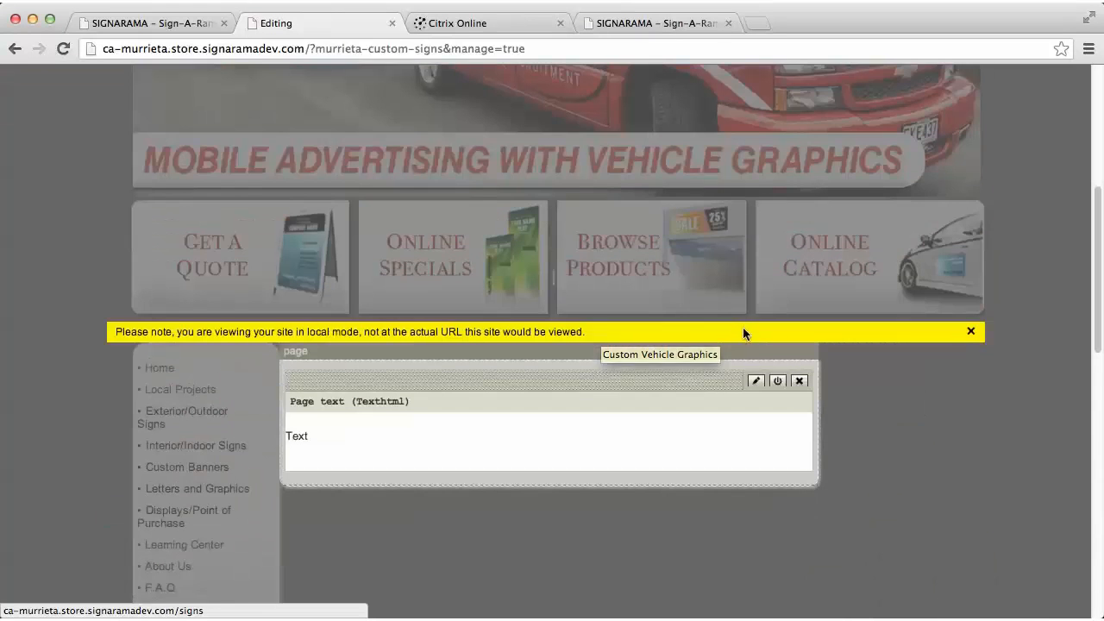
left_click(970, 331)
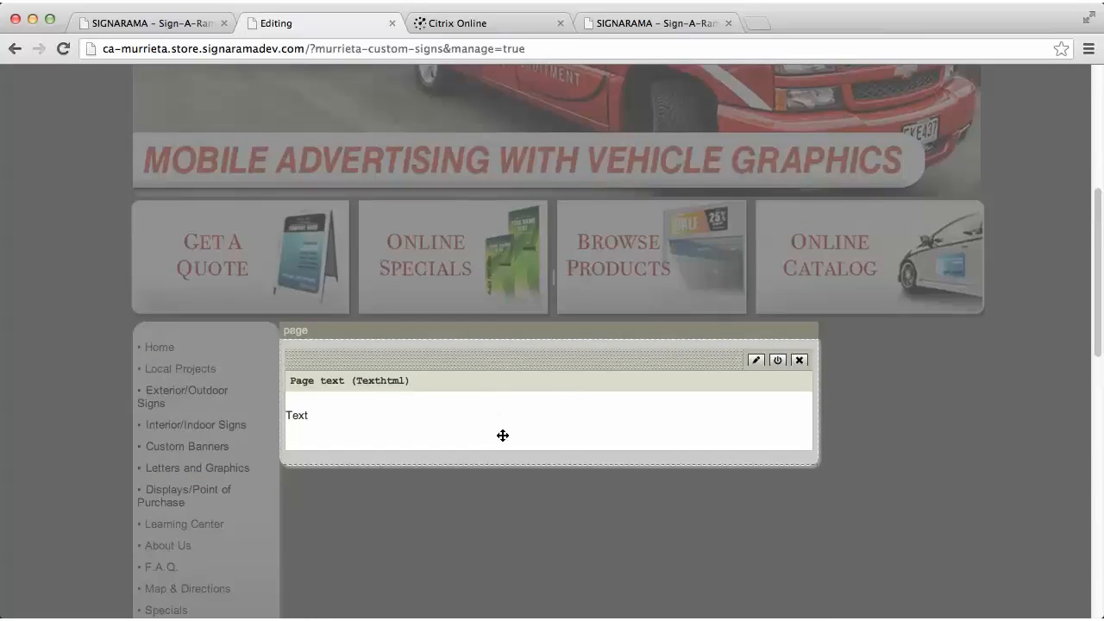
- Replace the placeholder content of the page text module with "Custom Signs"
left_click(757, 361)
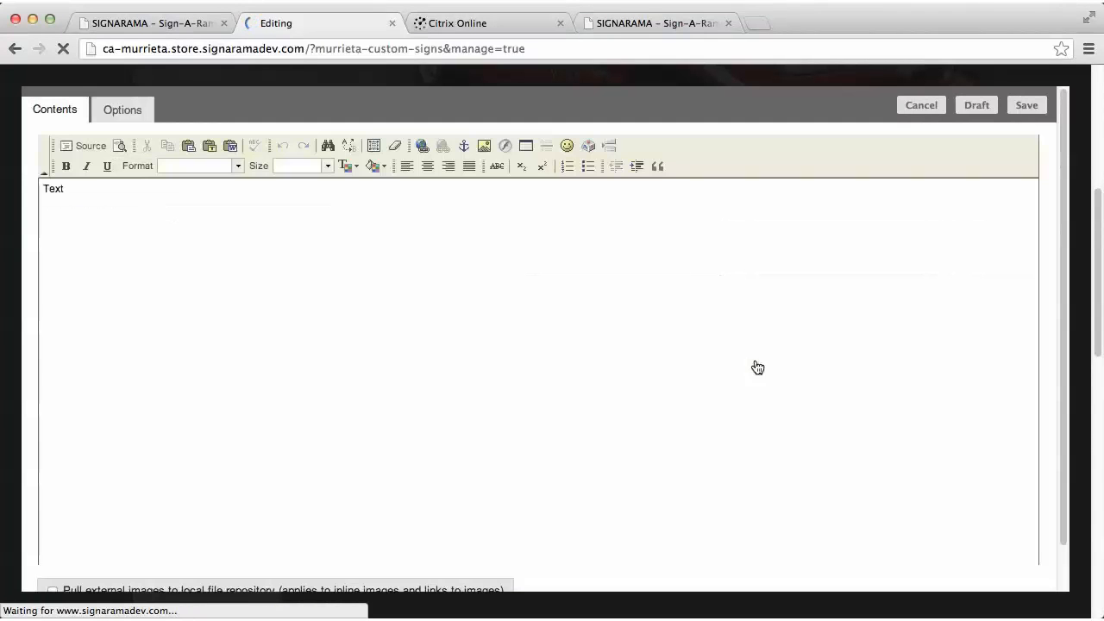
left_click(95, 194)
key("BackSpace")
key("BackSpace")
key("BackSpace")
key("BackSpace")
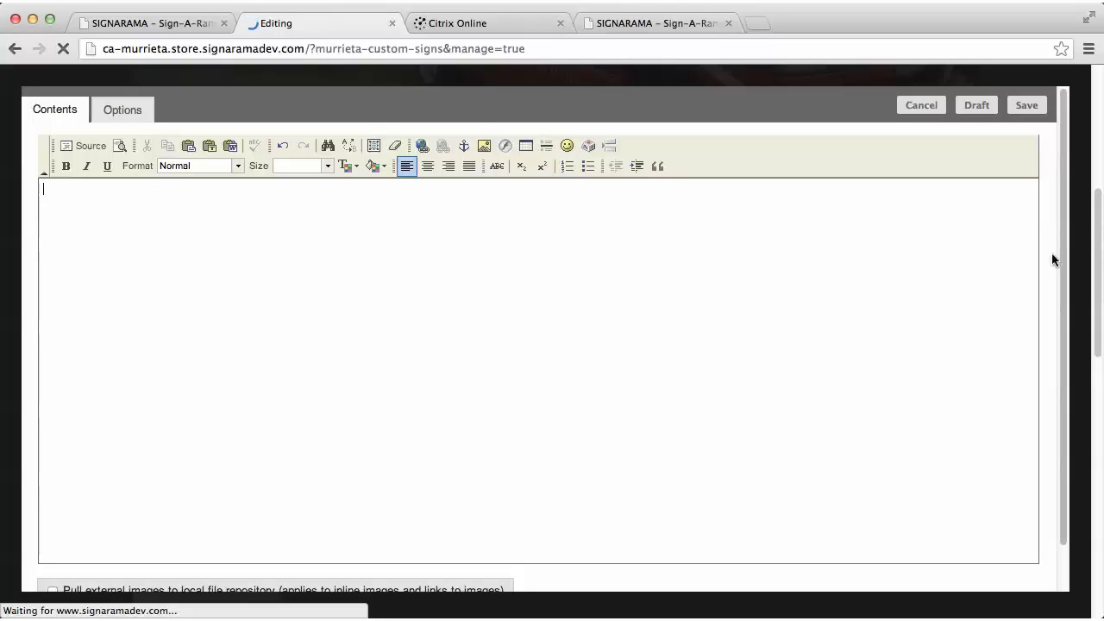
type("Custom")
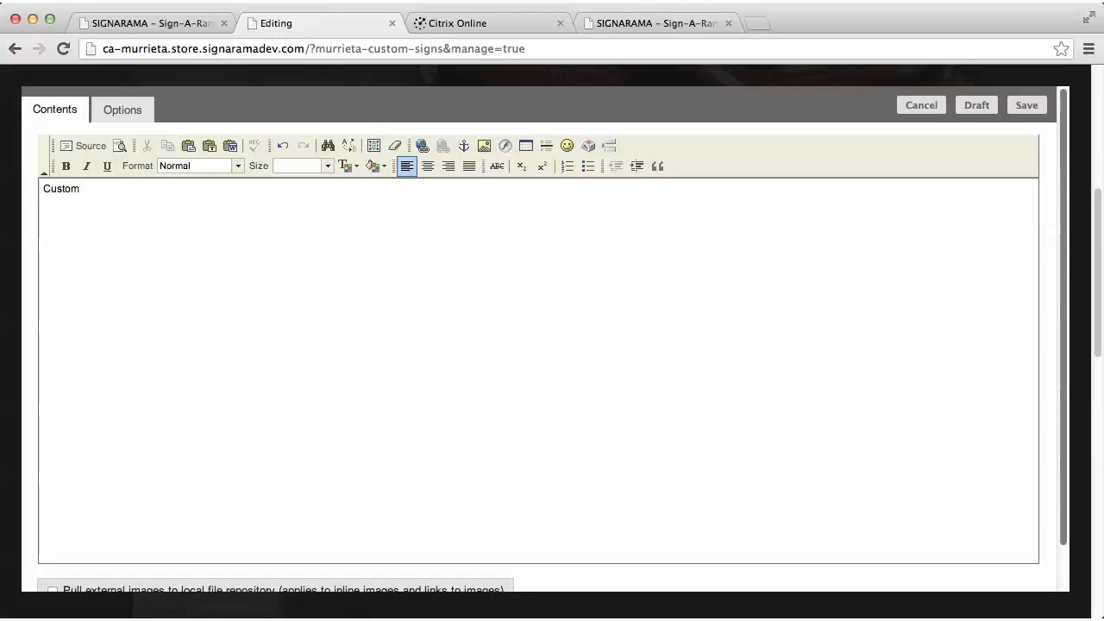
type(" Signs")
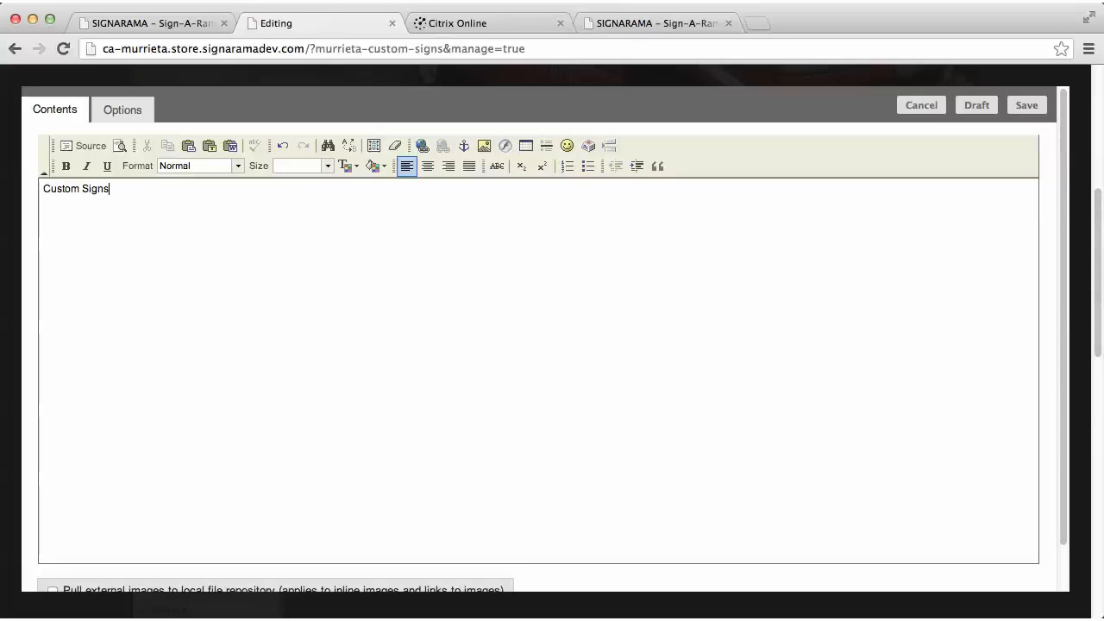
- Format the "Custom Signs" line as bold Heading 1 and start a new line below it
left_click_drag(111, 189, 30, 190)
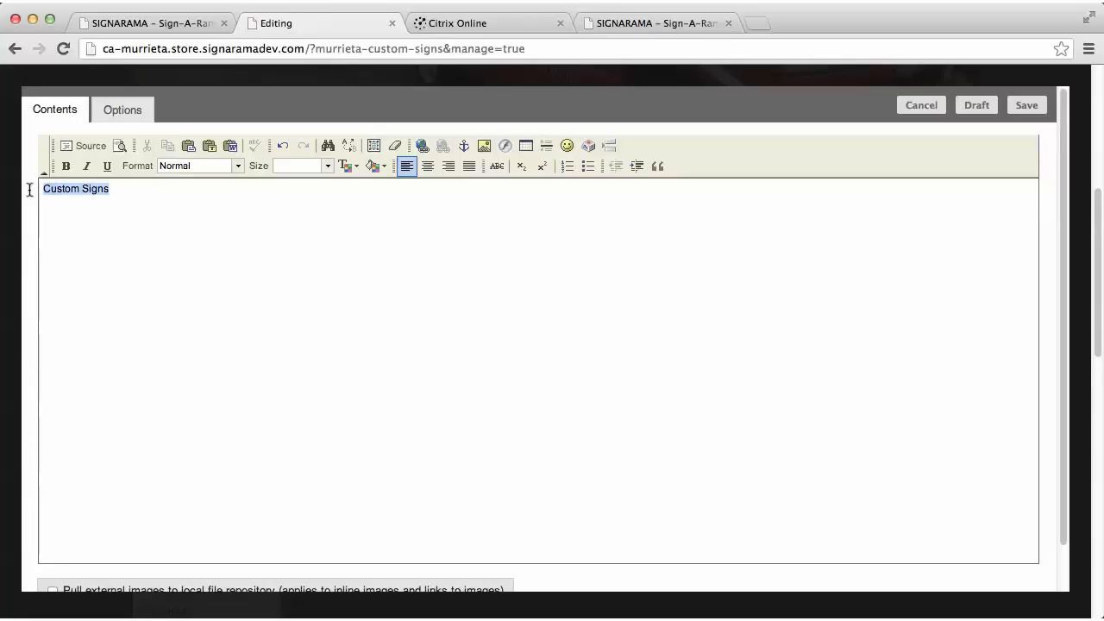
left_click(66, 166)
left_click(237, 166)
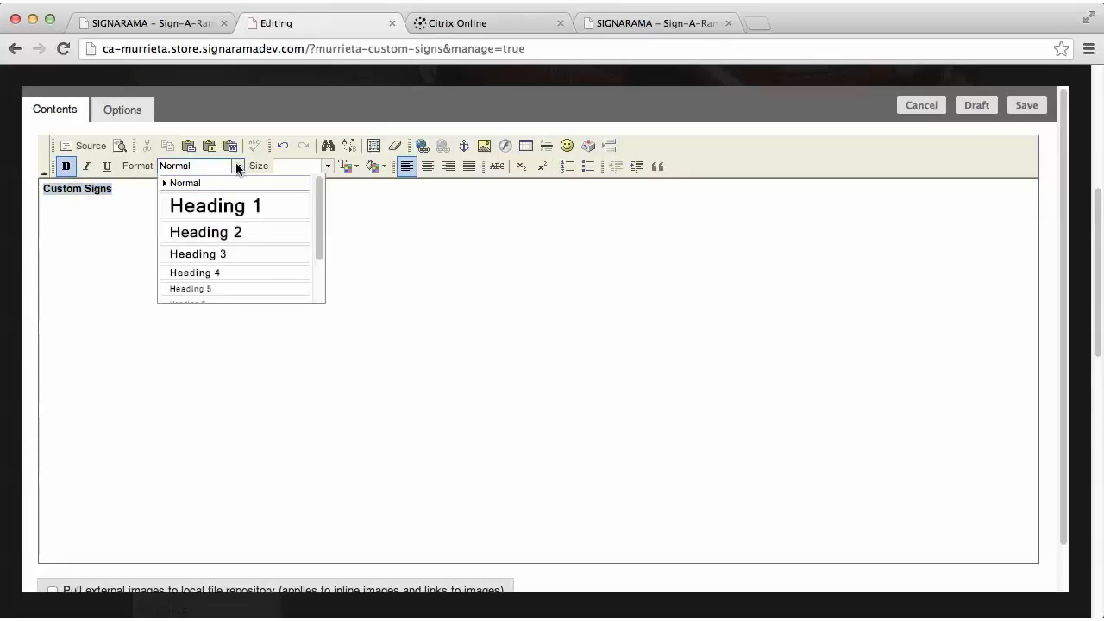
left_click(235, 214)
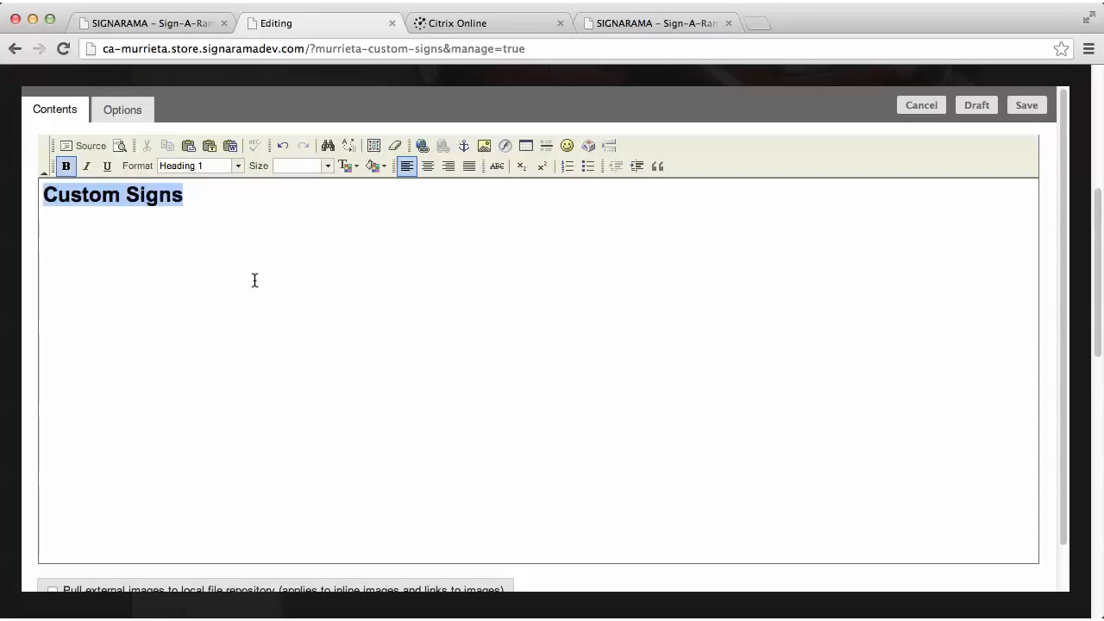
left_click(177, 246)
key("Return")
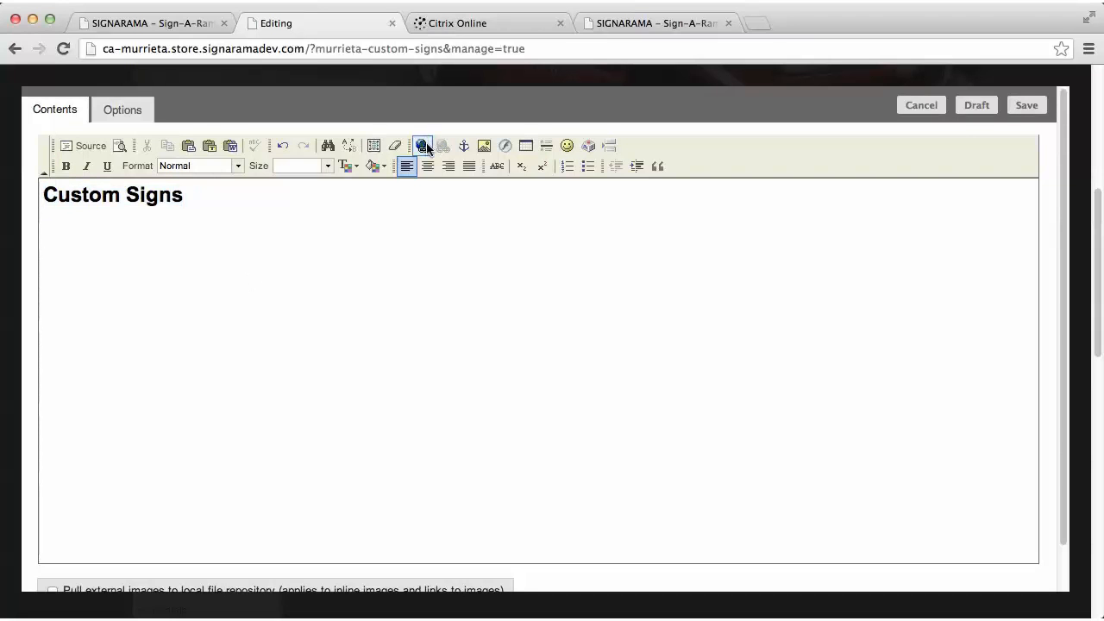
- Insert the image catcherindex.jpg from the server's files below the "Custom Signs" heading
left_click(485, 148)
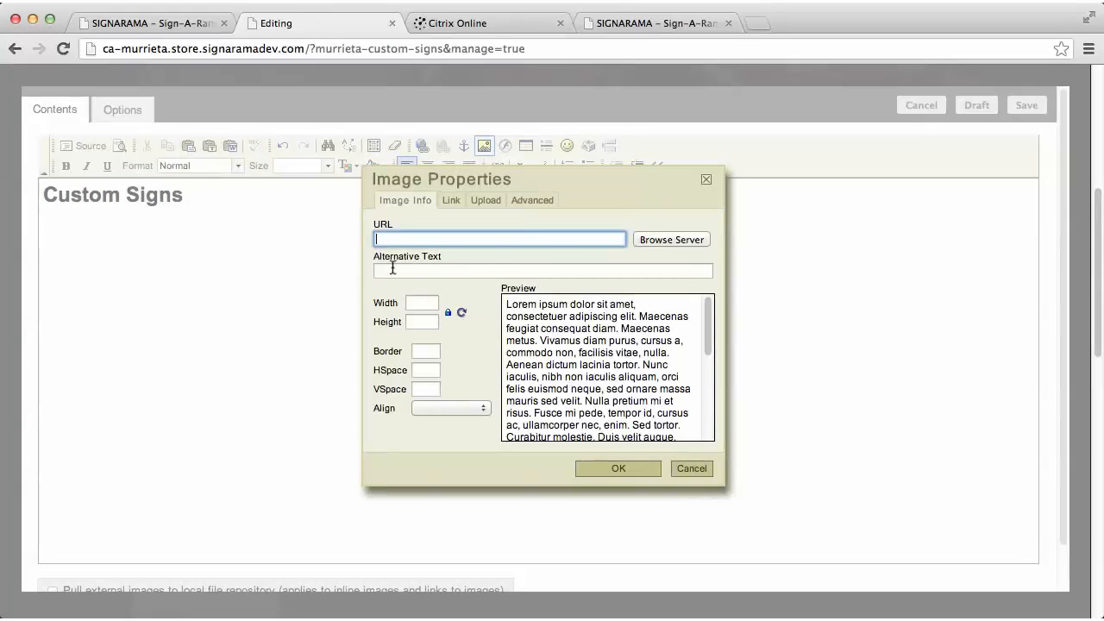
left_click(671, 240)
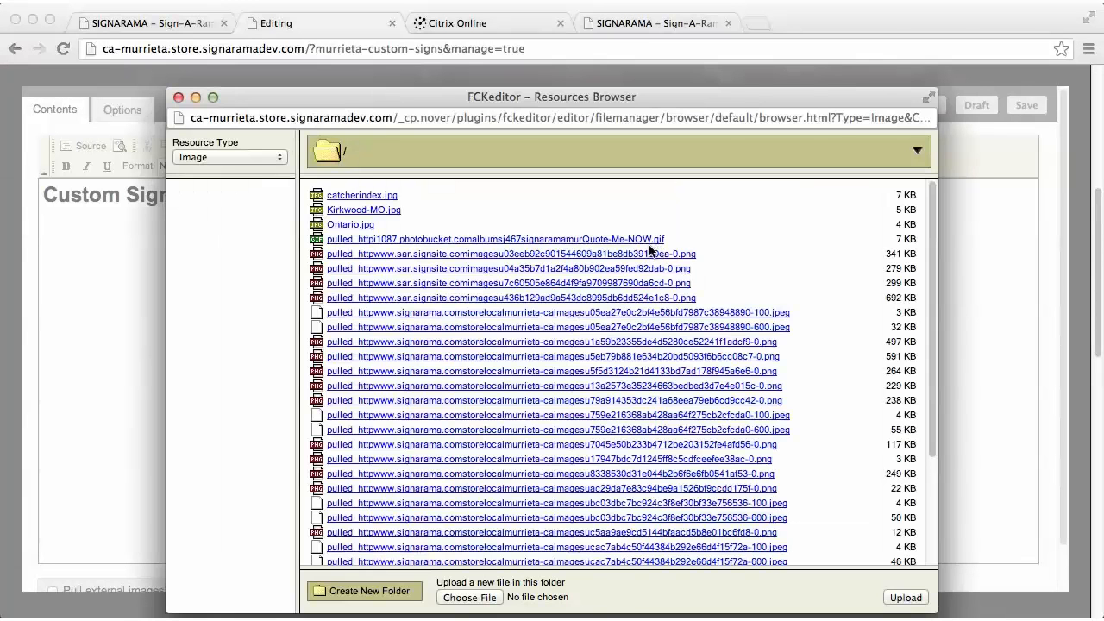
left_click(349, 197)
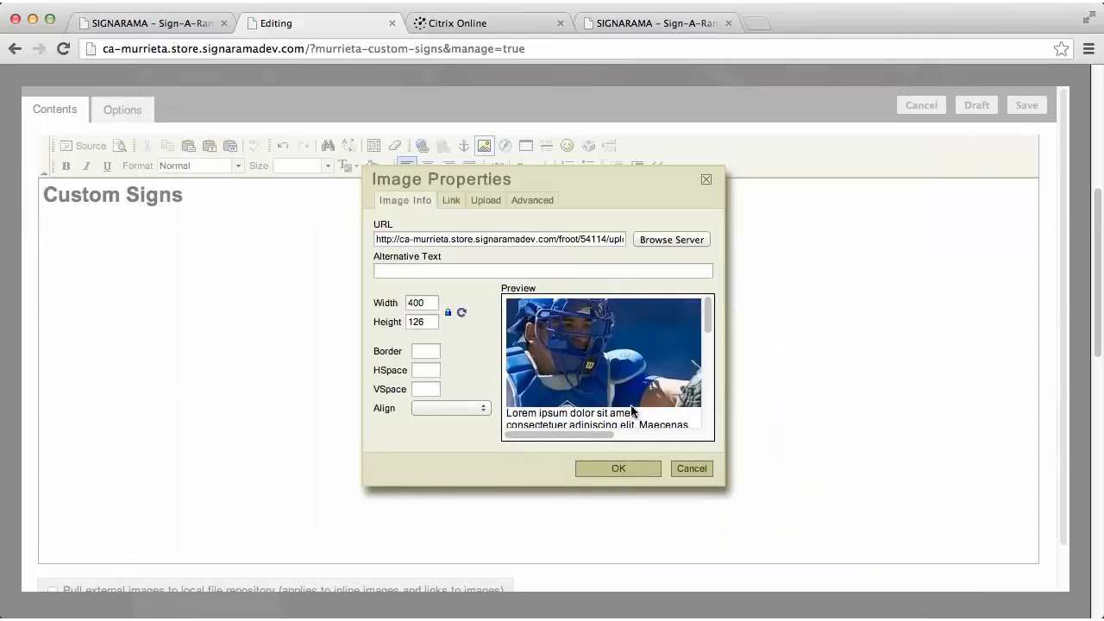
left_click(635, 468)
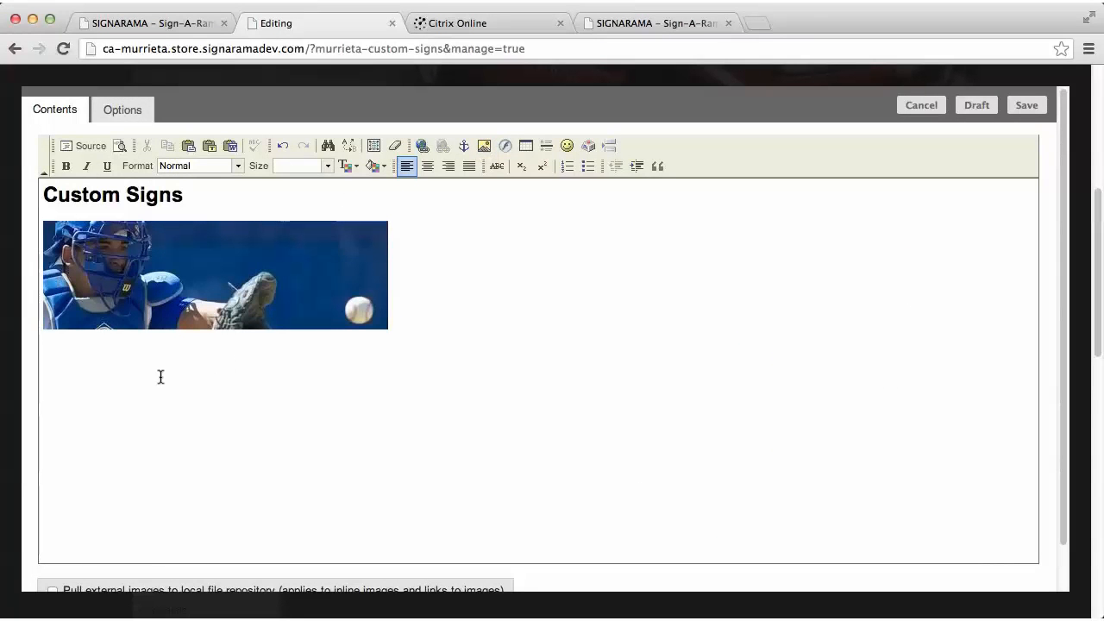
- Examine the link types available for the inserted image, including the E-Mail link fields, and cancel without adding a link
left_click(234, 265)
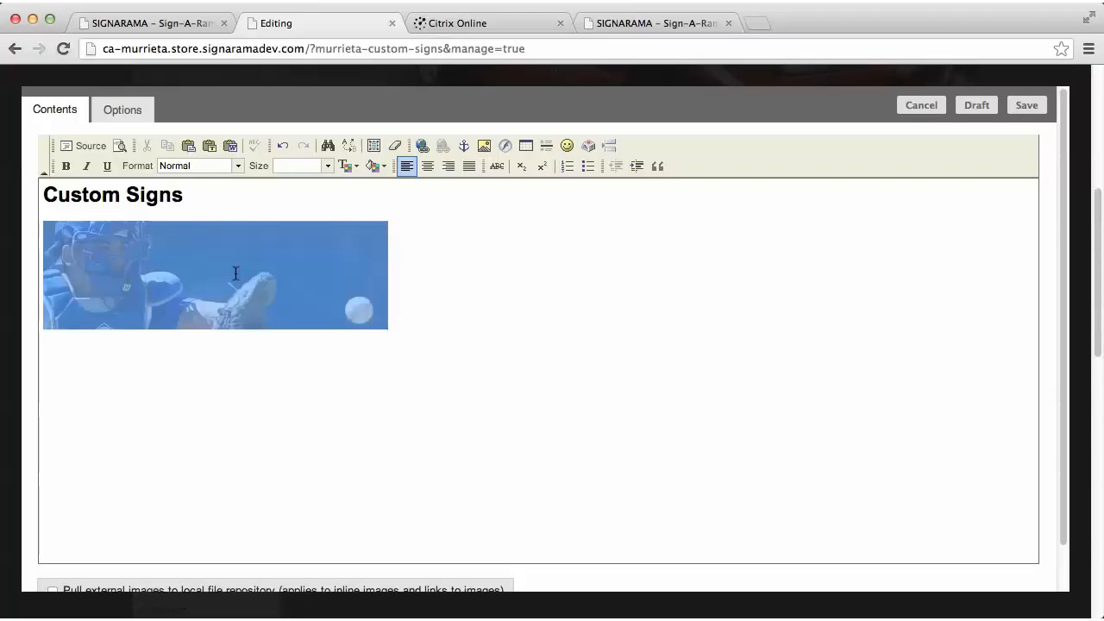
left_click(423, 148)
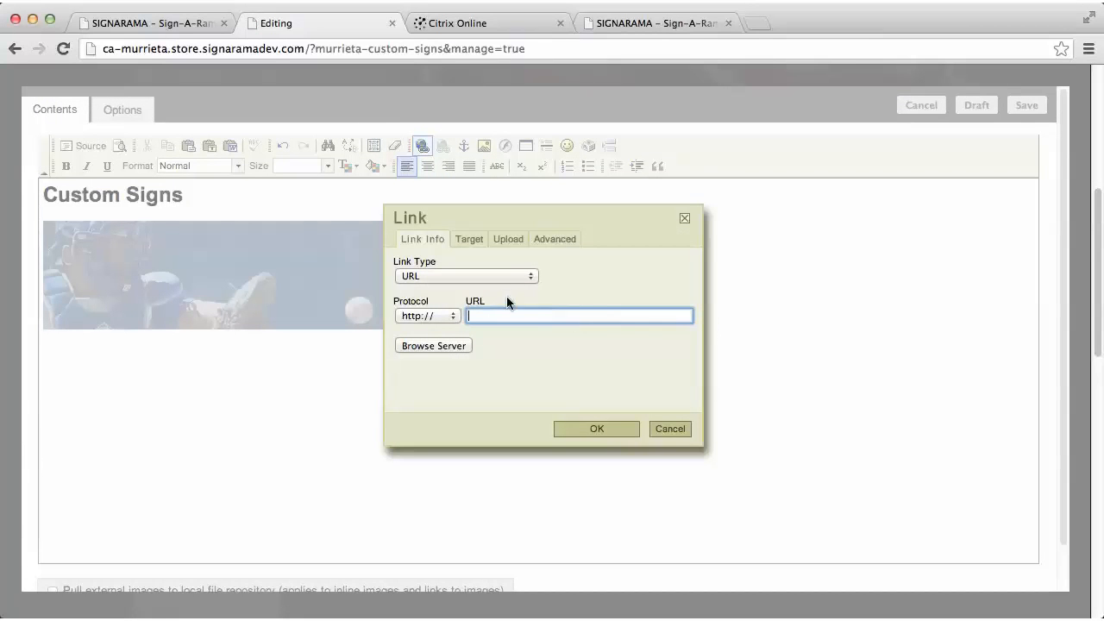
left_click(528, 278)
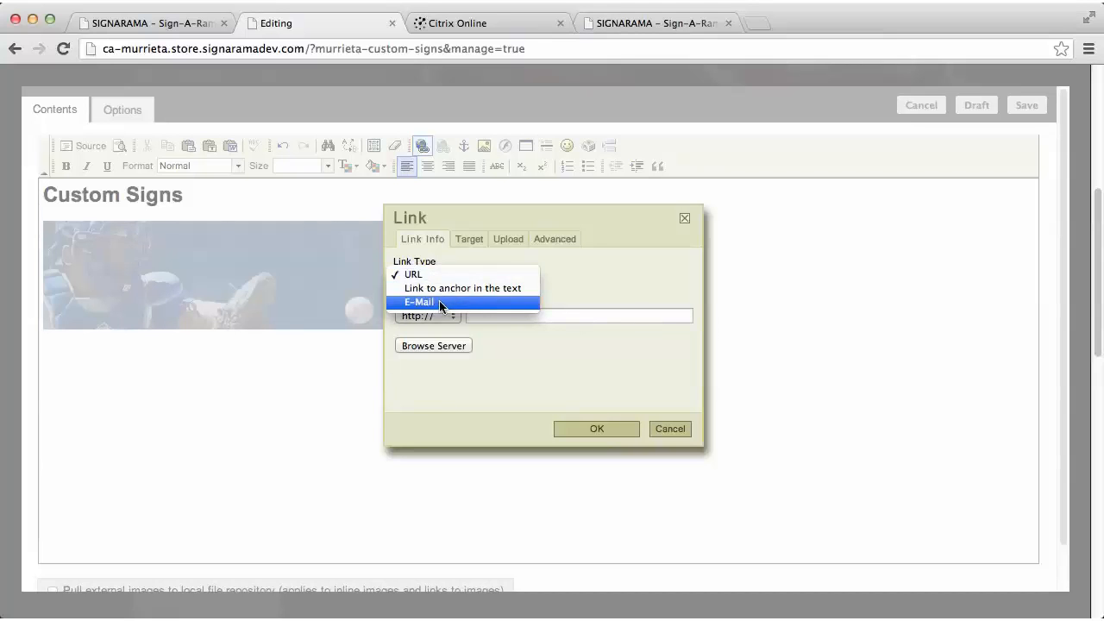
left_click(617, 292)
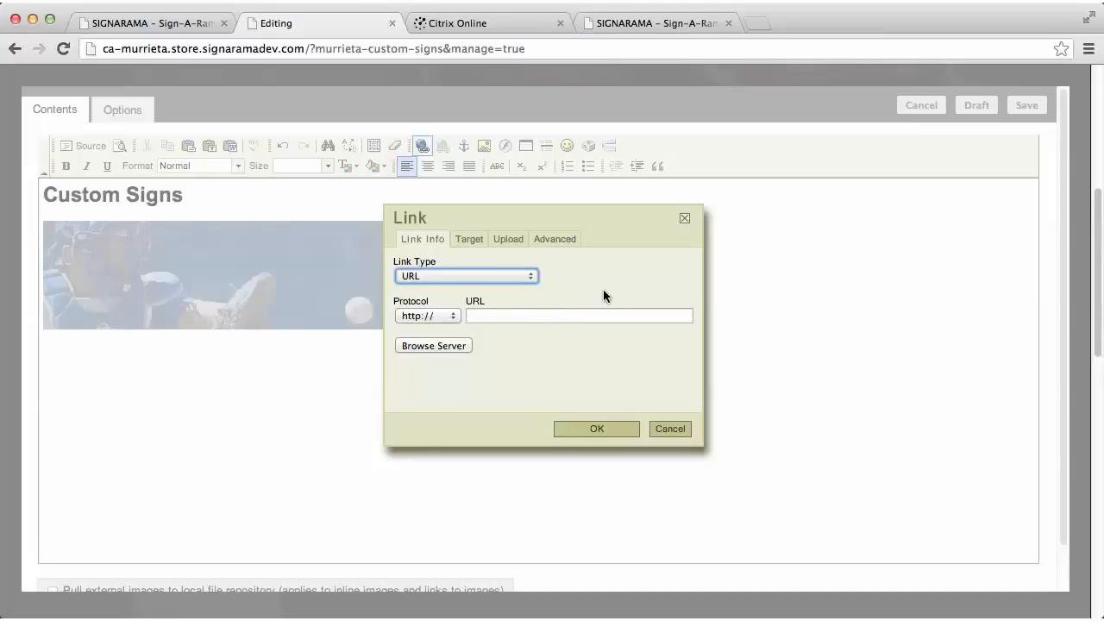
left_click(530, 277)
left_click(465, 302)
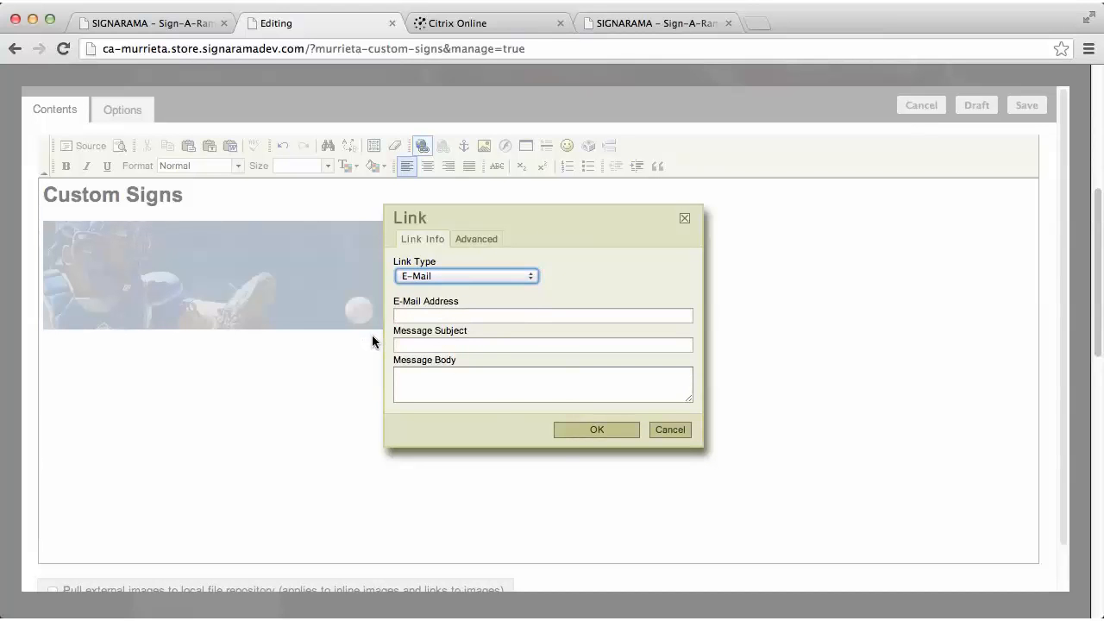
left_click(682, 430)
- Examine the target window options for a link on the "Custom Signs" heading and cancel without adding a link
left_click(205, 203)
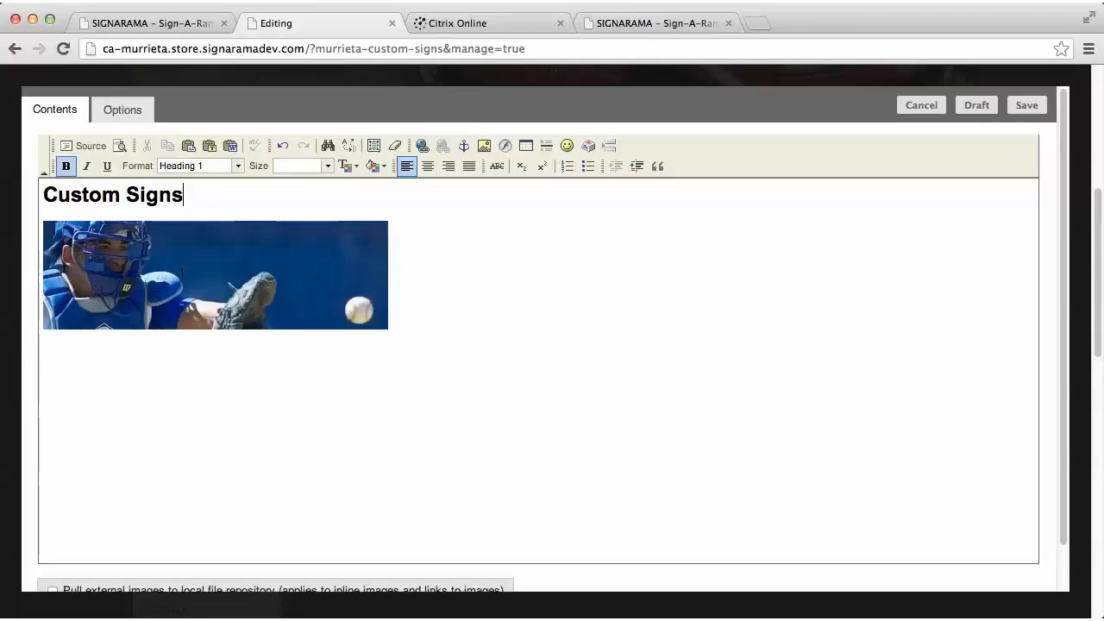
left_click_drag(183, 198, 47, 199)
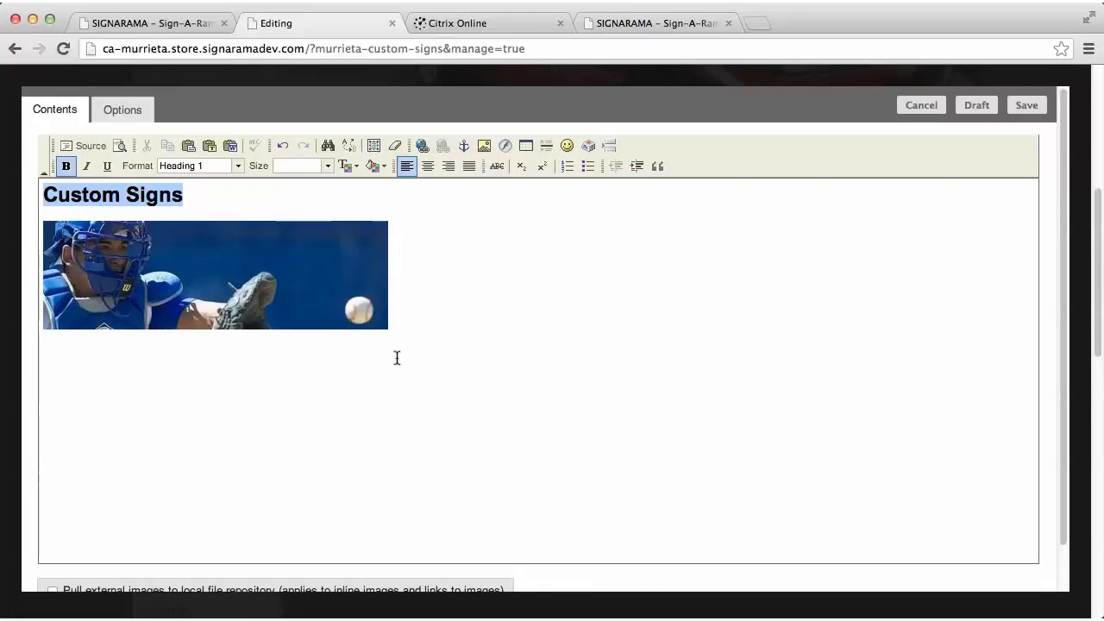
left_click(422, 147)
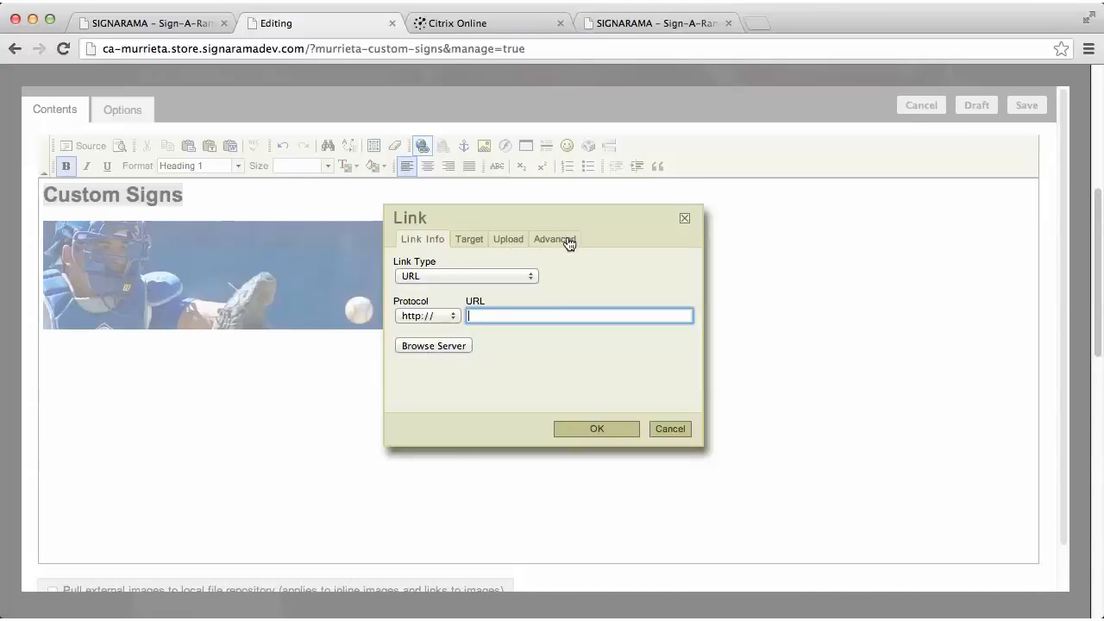
left_click(466, 243)
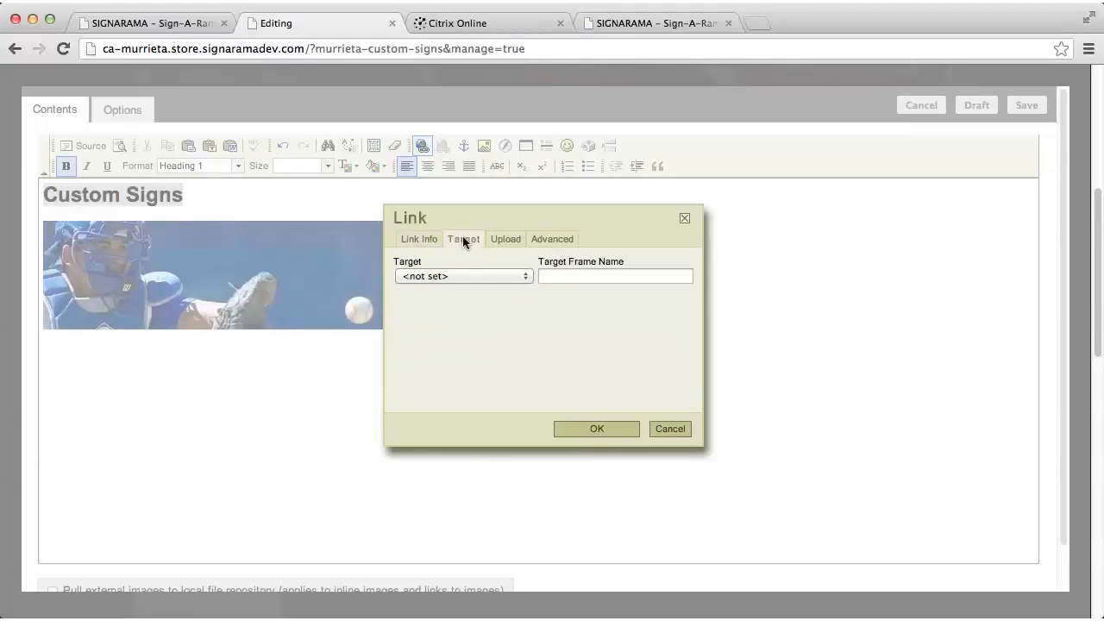
left_click(523, 278)
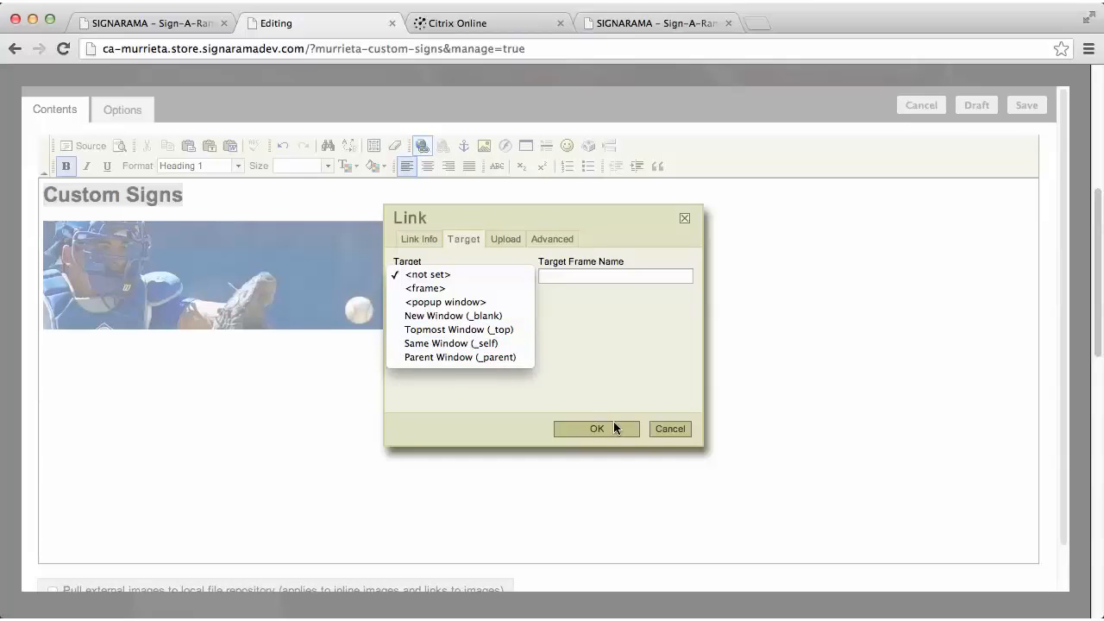
left_click(676, 429)
left_click(668, 425)
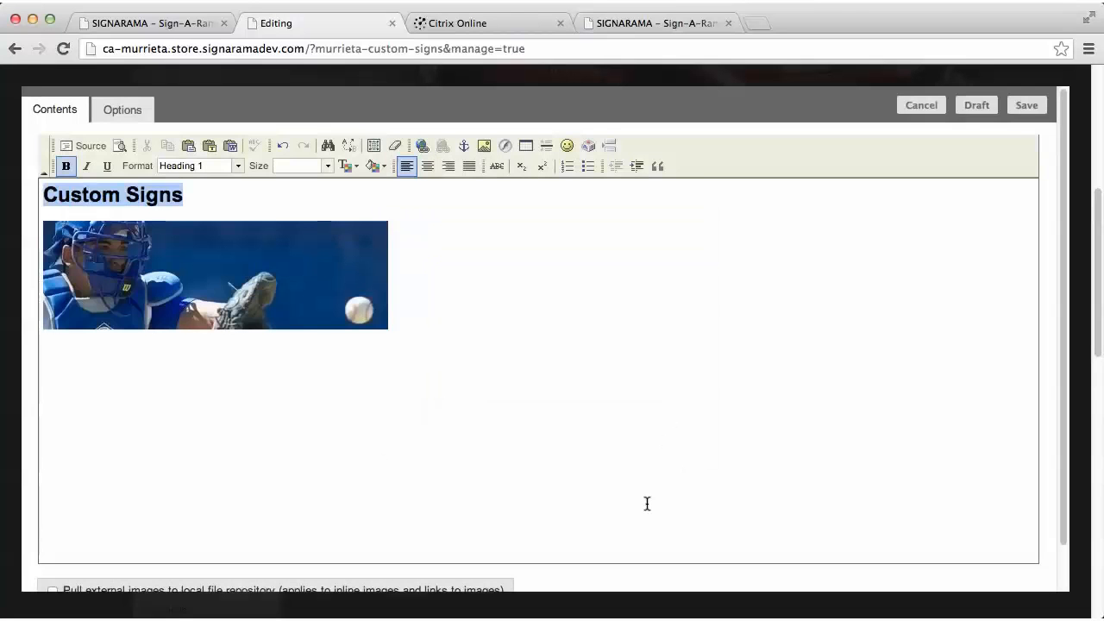
- Save the page text module and insert a Google Map module into the page
left_click(336, 473)
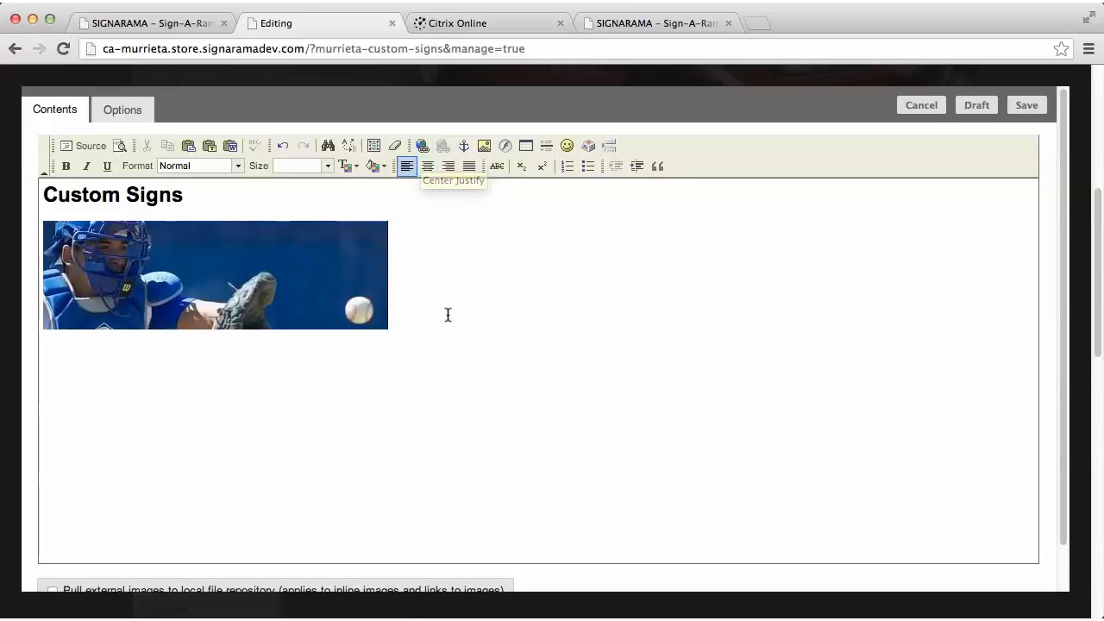
left_click(1033, 110)
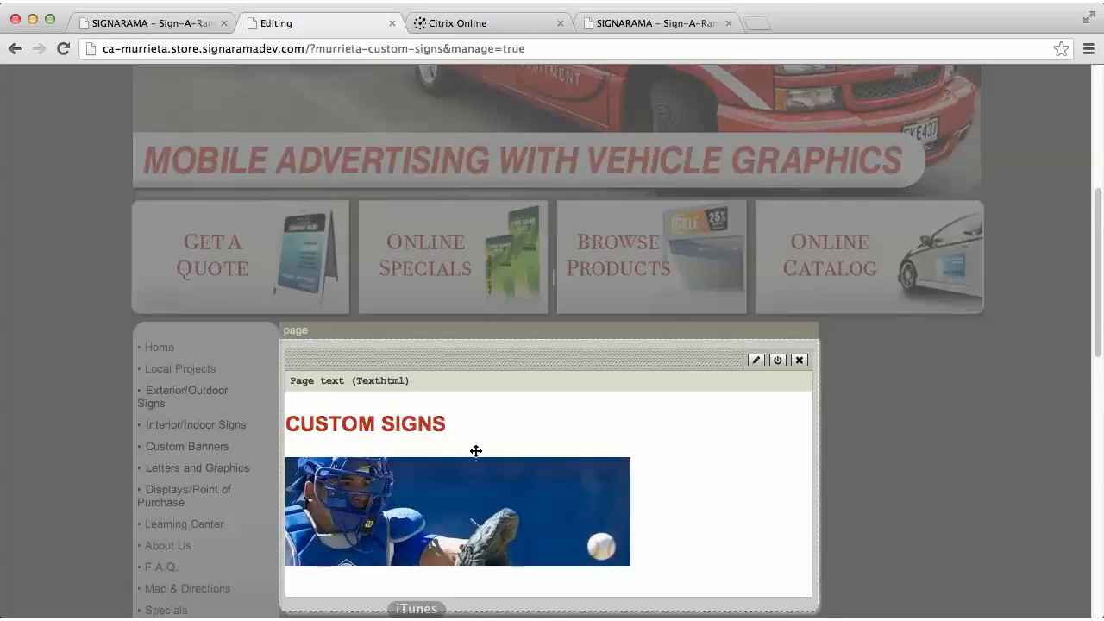
scroll(520, 311, "up", 5)
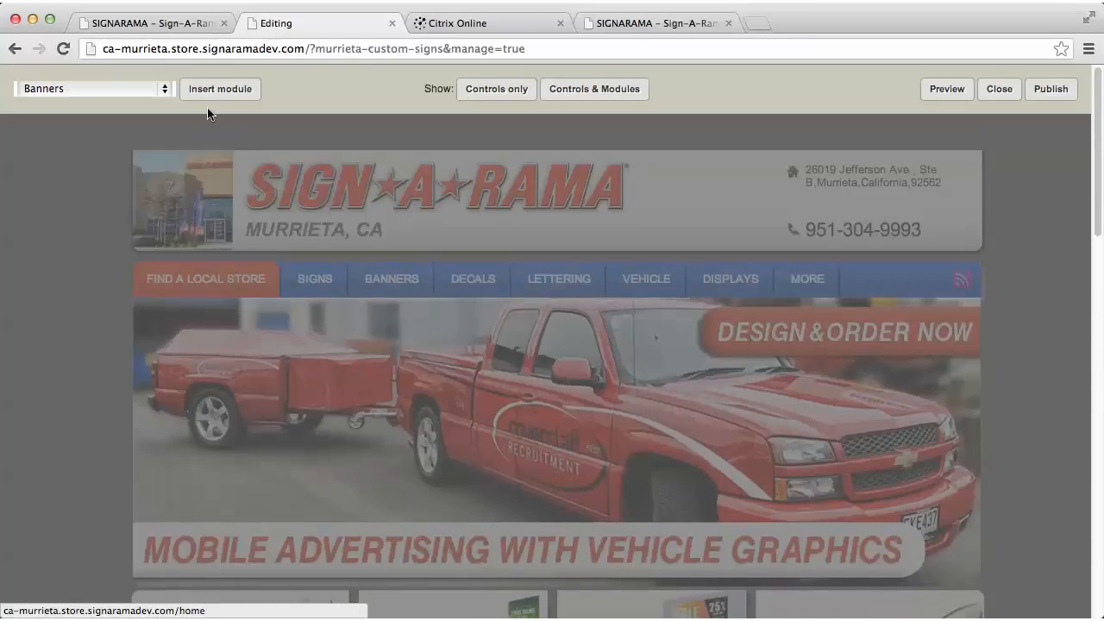
left_click(165, 89)
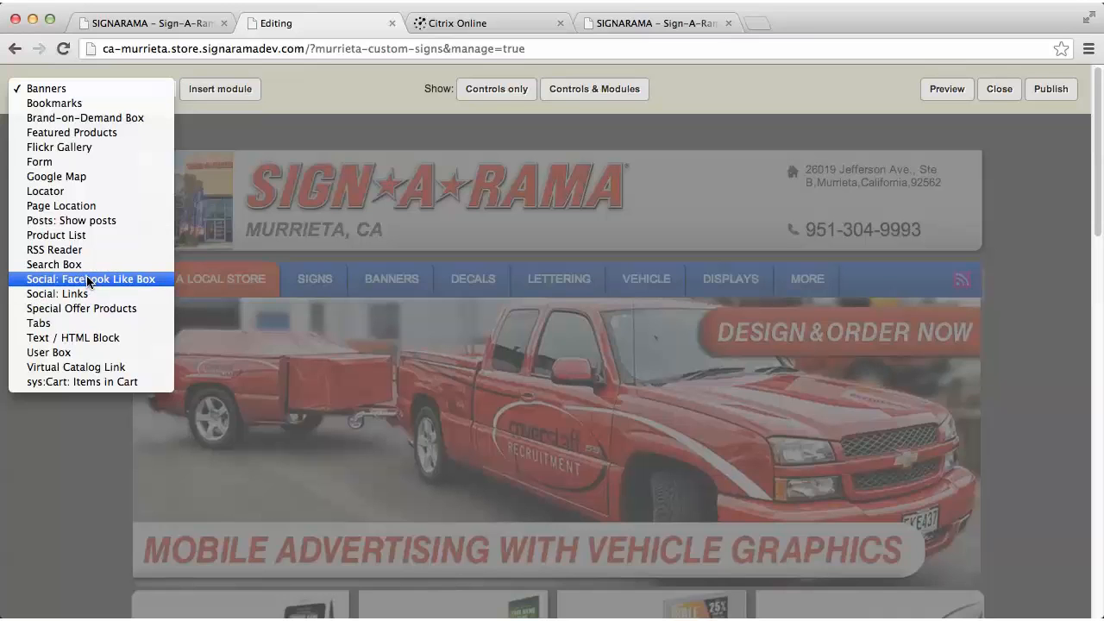
left_click(82, 177)
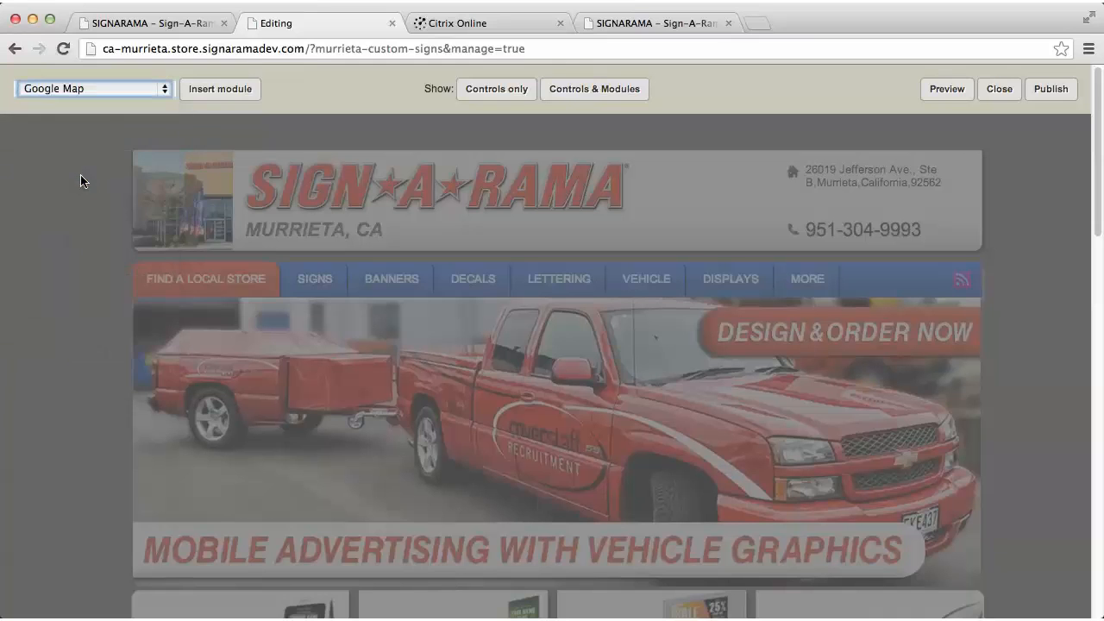
left_click(220, 90)
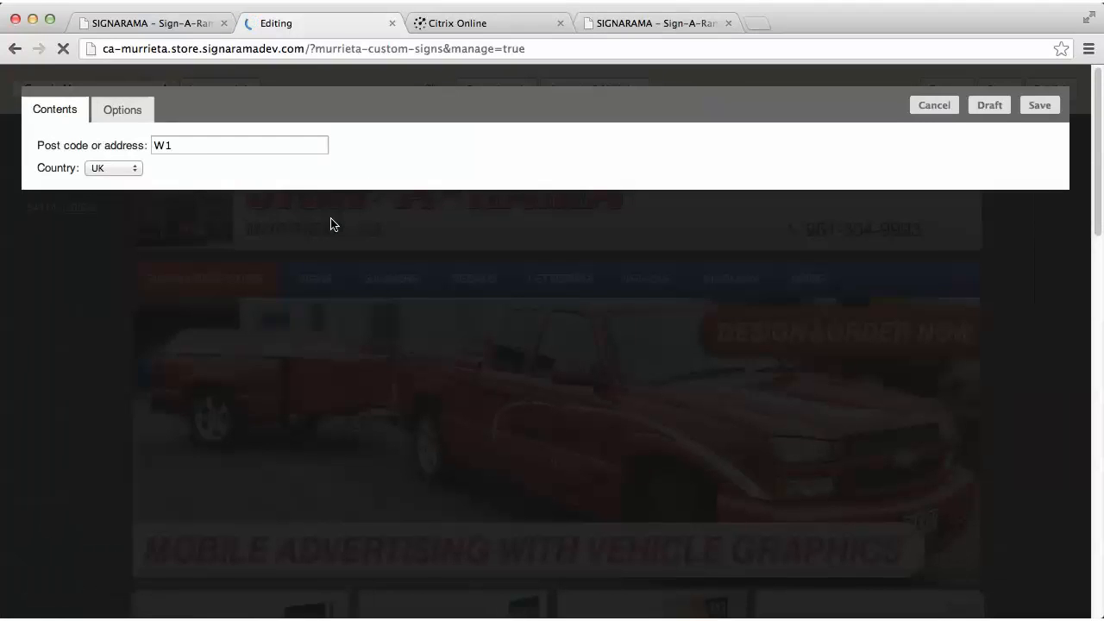
- Replace the map's default location with the suggested street address, set the country to USA, and save the module
left_click_drag(190, 146, 156, 145)
type("8266")
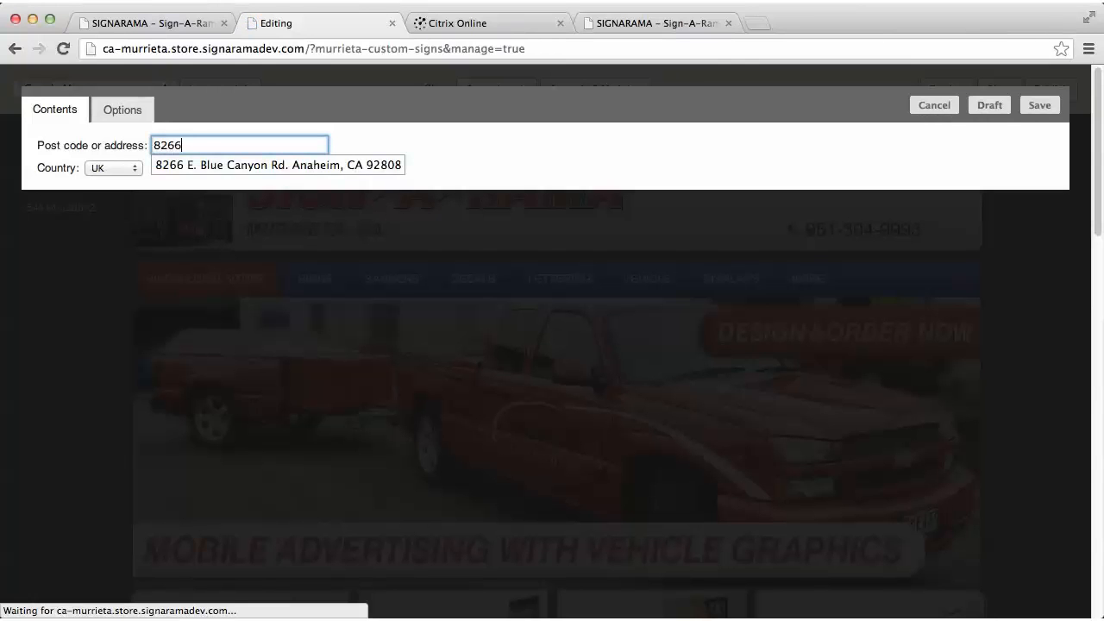
left_click(244, 167)
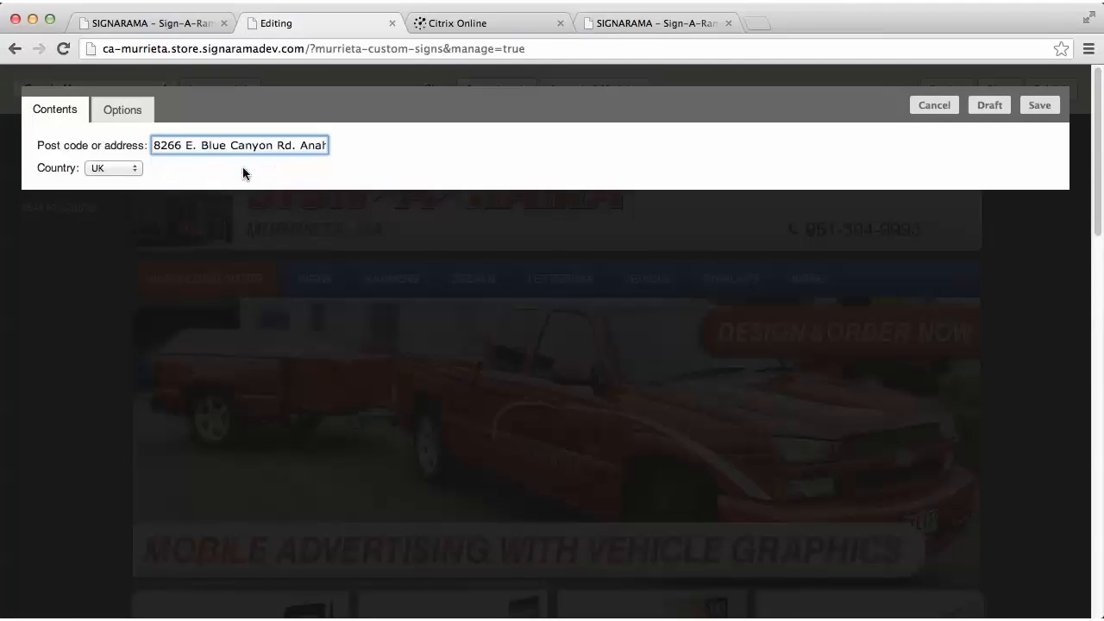
left_click(138, 173)
left_click(120, 182)
left_click(1040, 106)
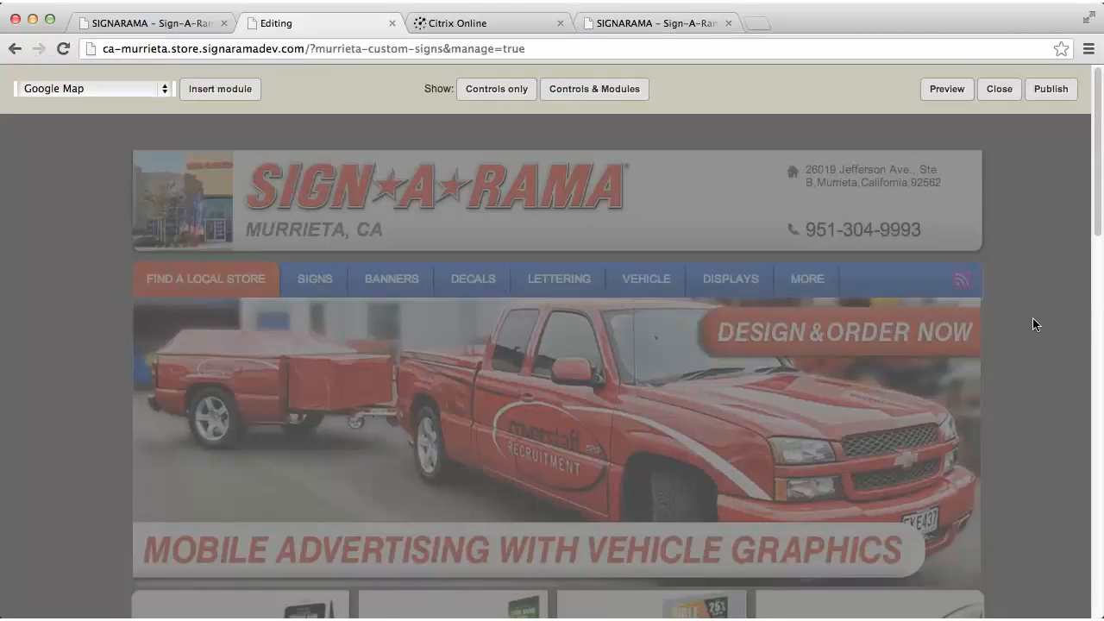
- Move the Google Map module below the page text module
scroll(1035, 326, "down", 3)
scroll(1035, 324, "down", 3)
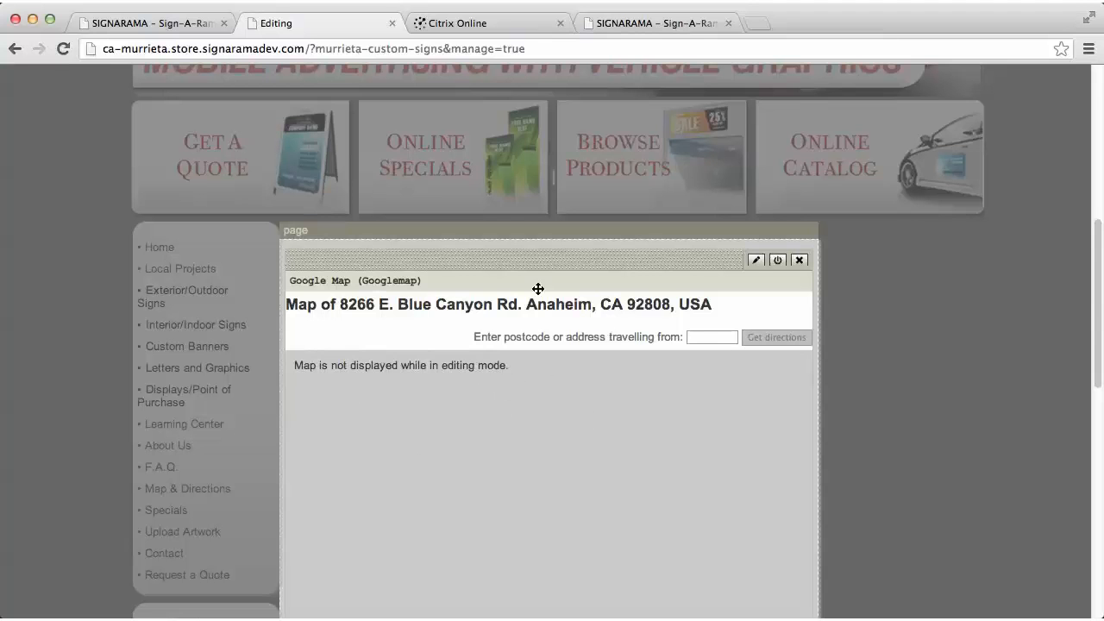
scroll(742, 457, "down", 3)
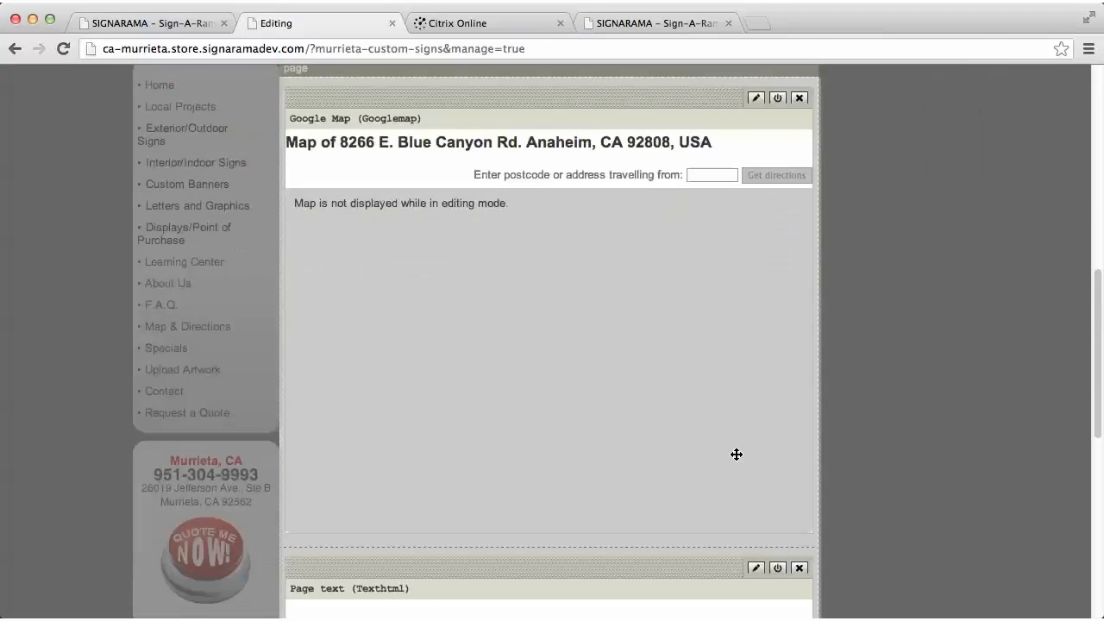
scroll(736, 455, "down", 4)
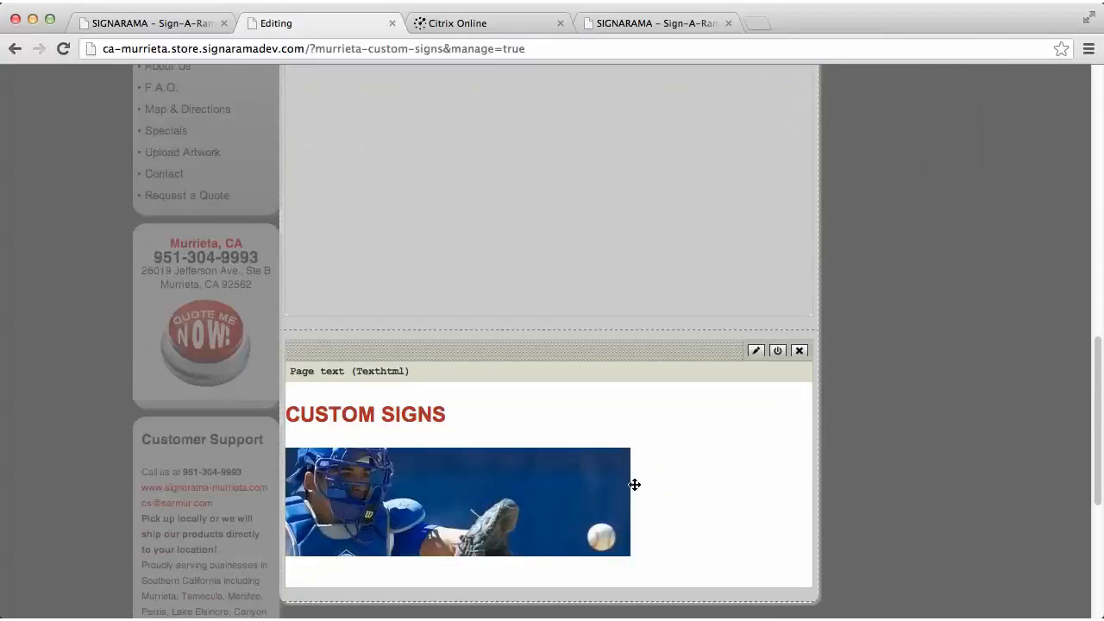
scroll(635, 484, "up", 5)
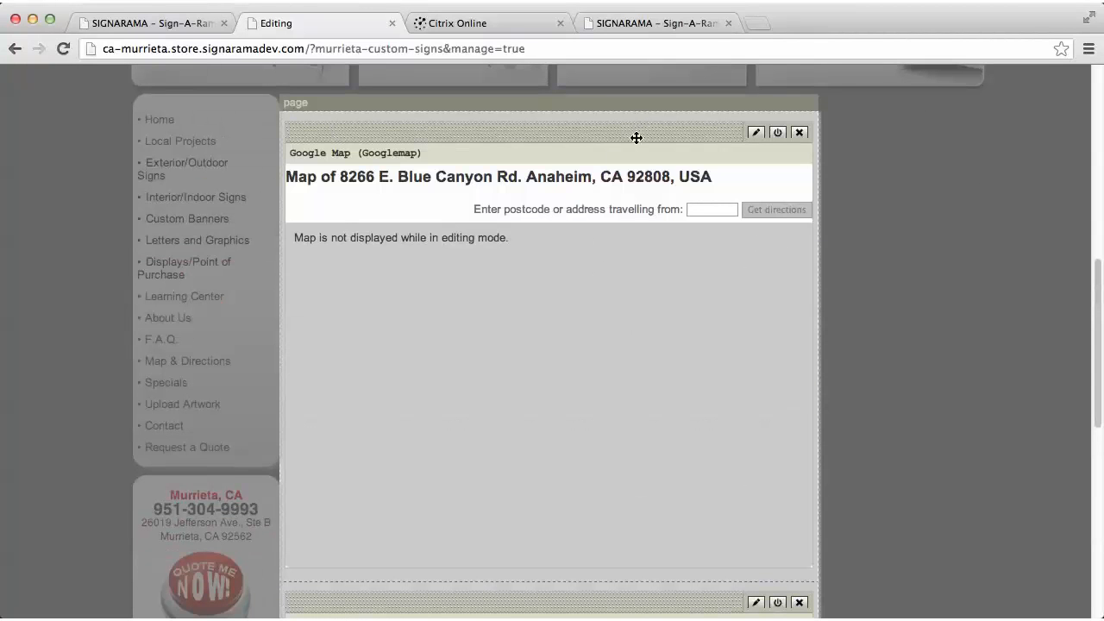
left_click_drag(635, 132, 613, 146)
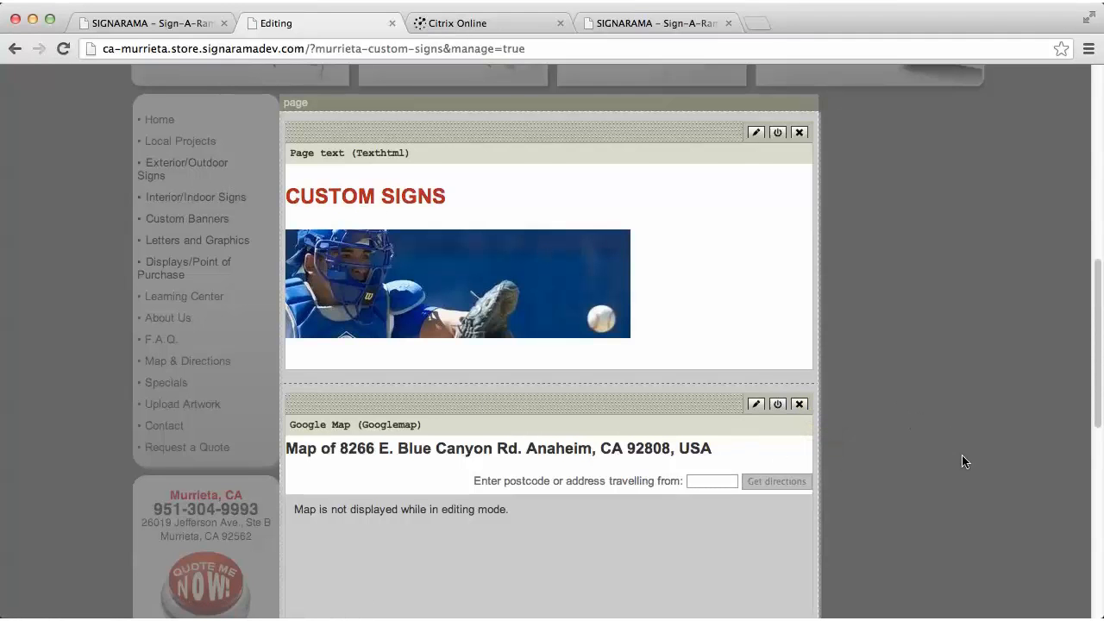
- Publish the edited page and open its live view from the page editor
scroll(962, 455, "up", 5)
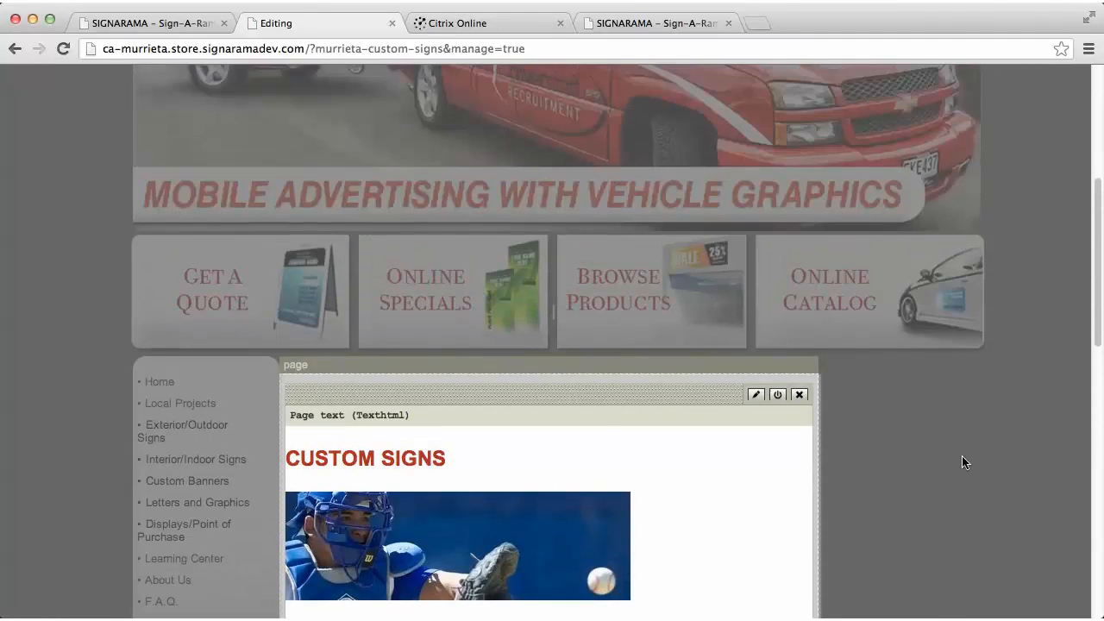
scroll(1002, 493, "up", 5)
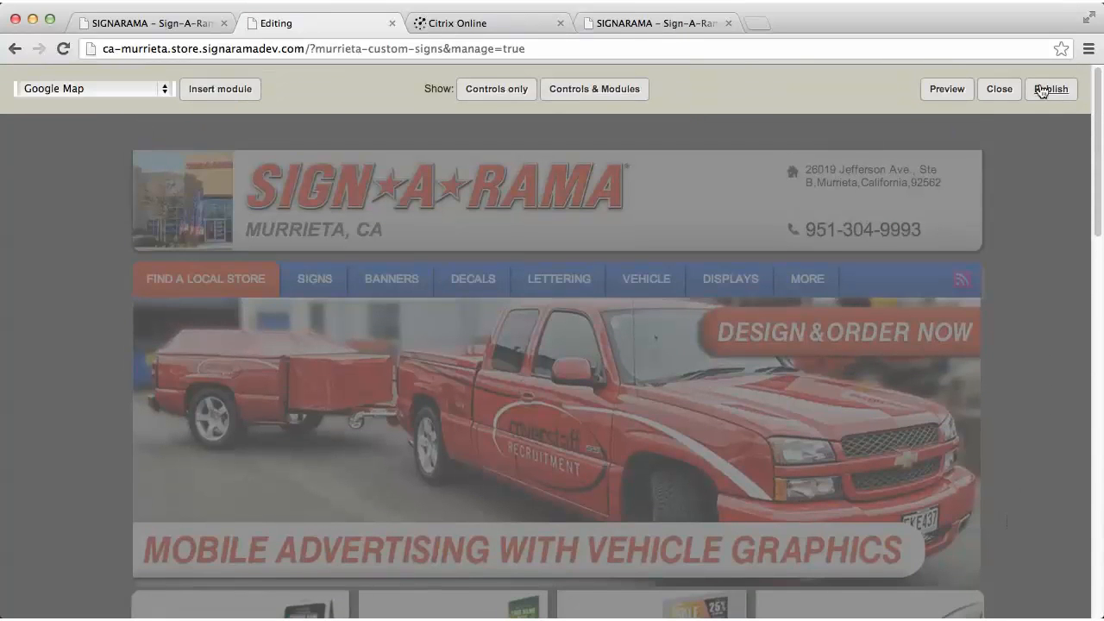
left_click(1044, 95)
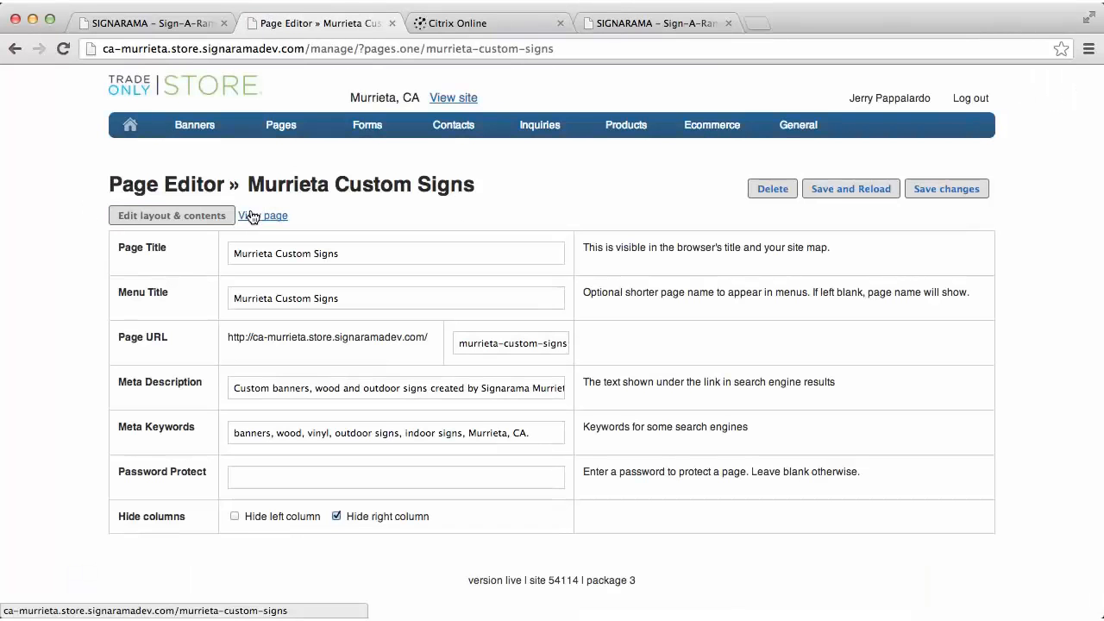
left_click(252, 216)
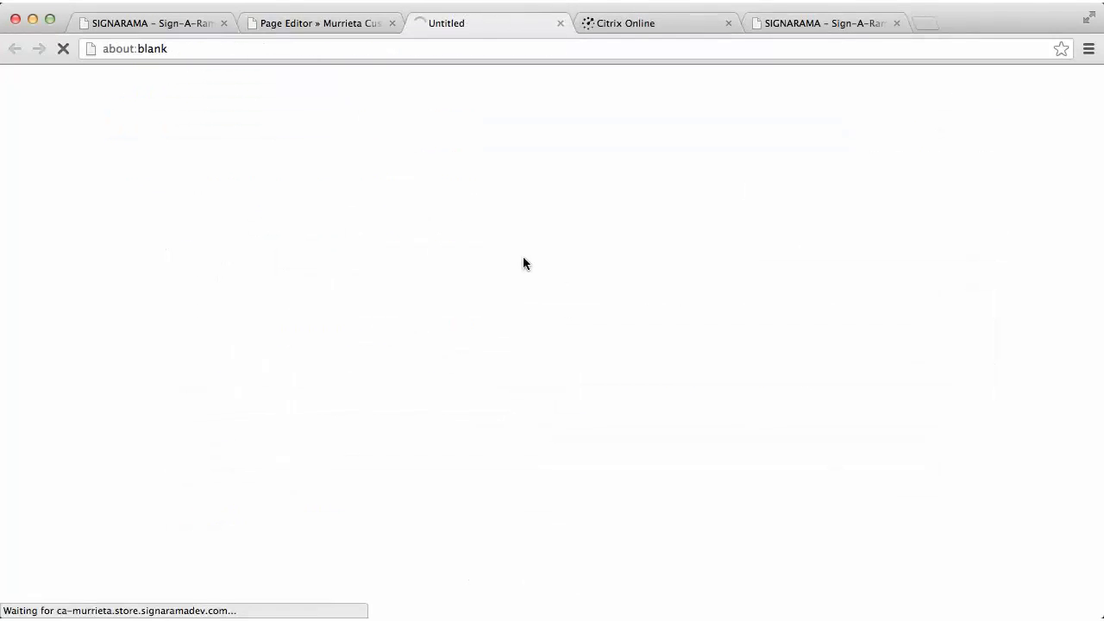